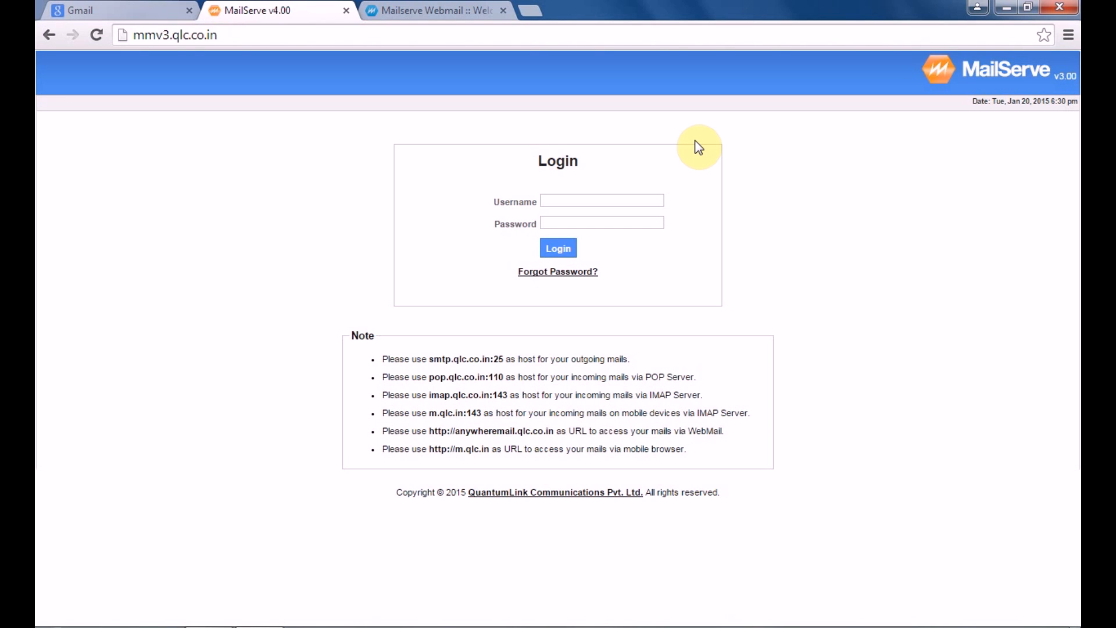
Log in to the MailServe admin console with the admin username and password
left_click(593, 198)
type("quan")
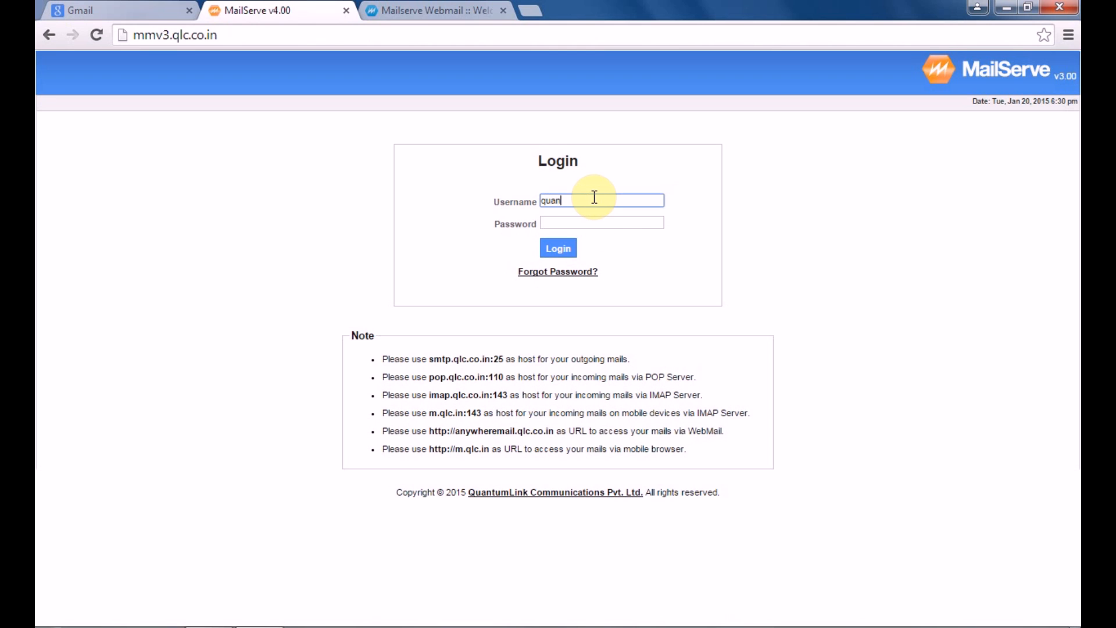
type("tumlink.com")
left_click(602, 222)
type("•••••")
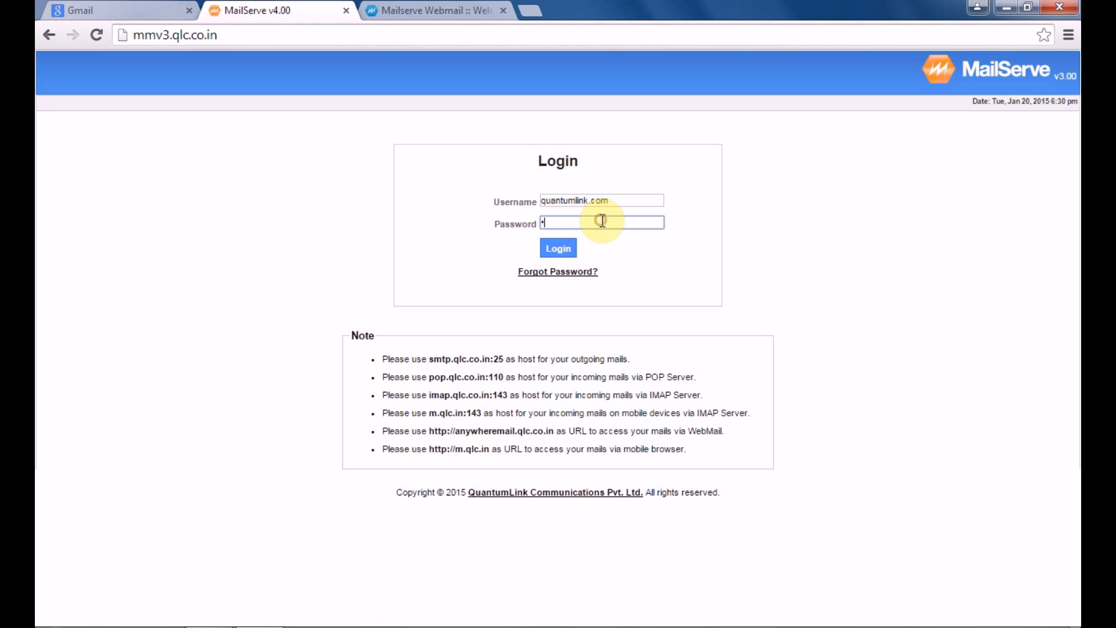
type("••••")
left_click(558, 249)
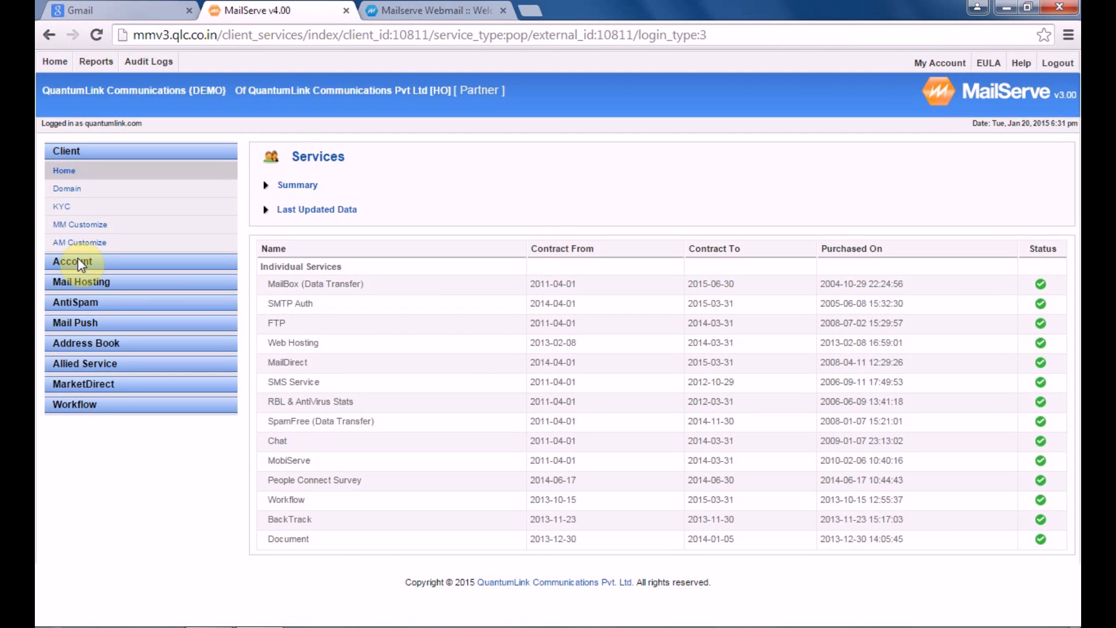
Under AntiSpam > White-Black List, add the Gmail support address as an Email-type Black List sender
left_click(78, 302)
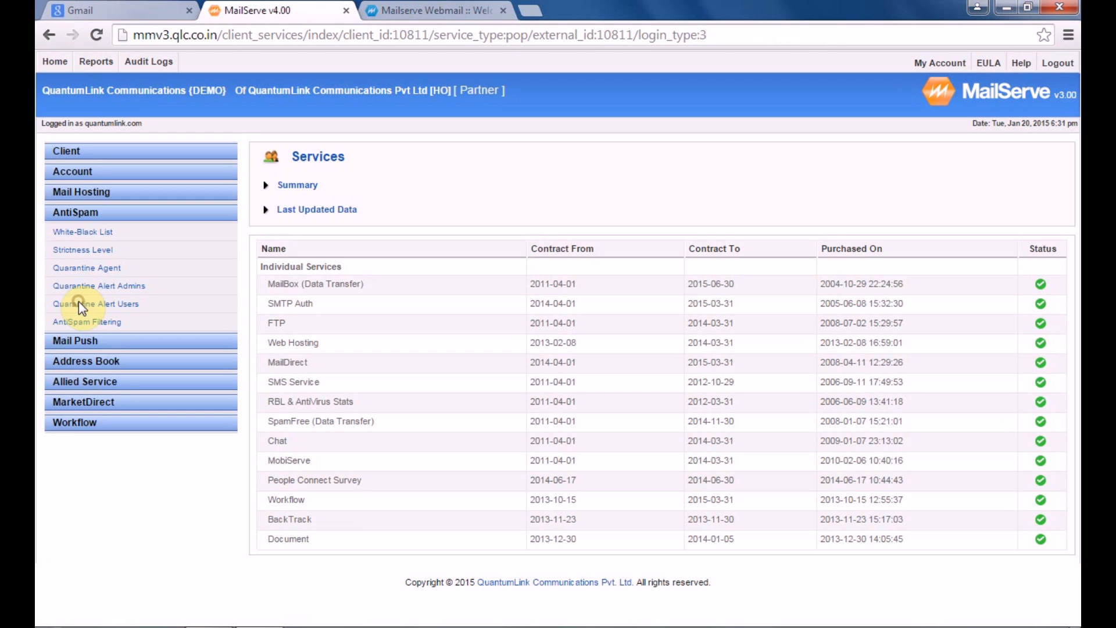
left_click(64, 238)
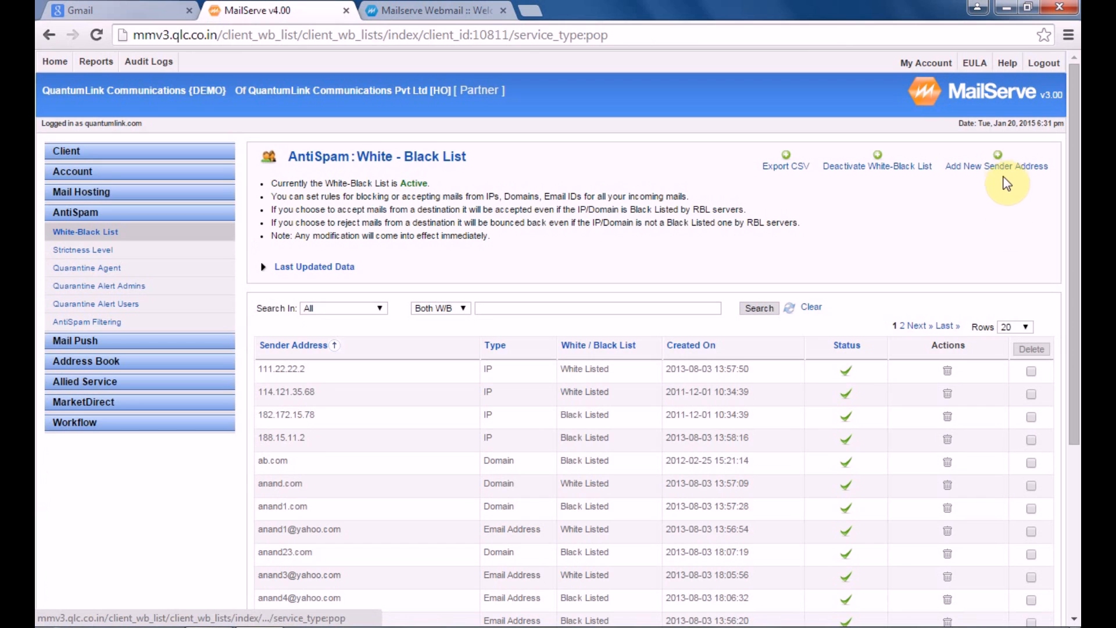
left_click(1002, 168)
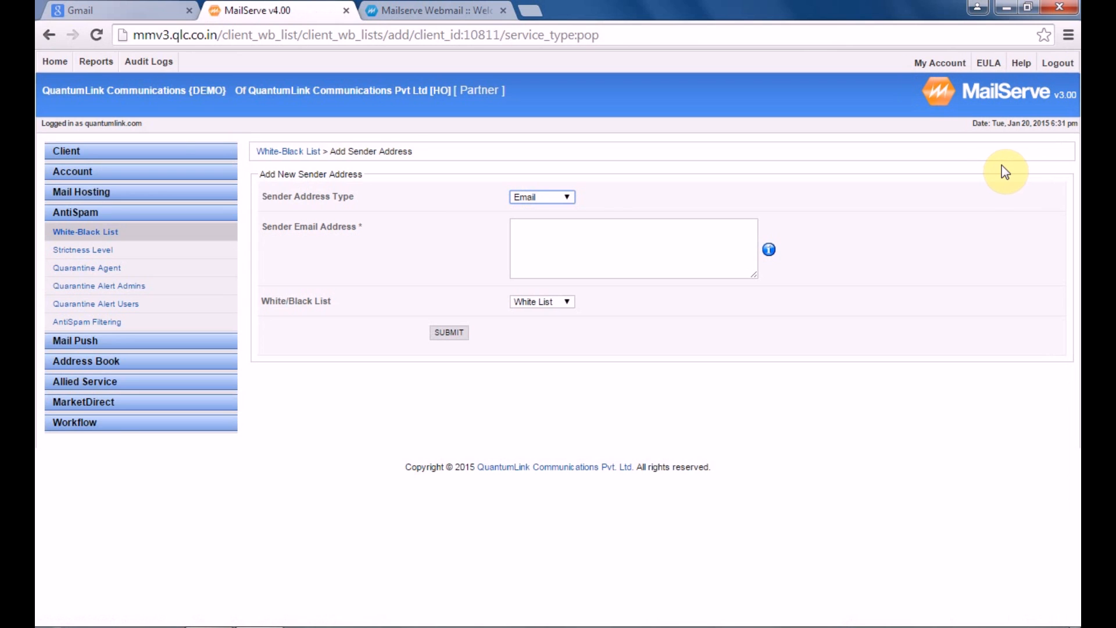
left_click(566, 198)
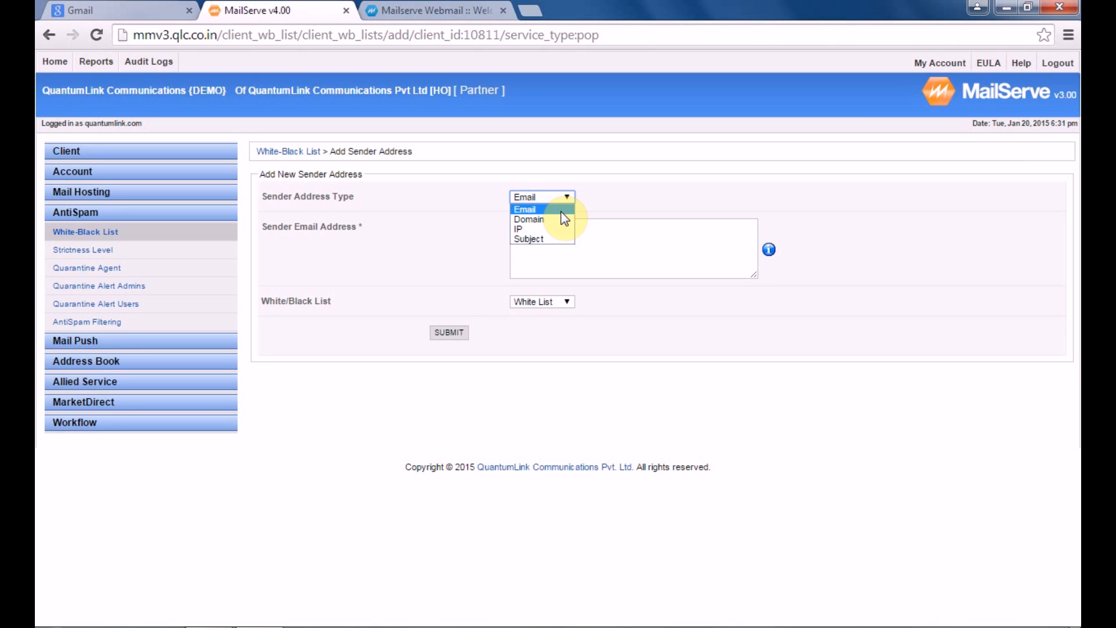
left_click(561, 211)
left_click(568, 247)
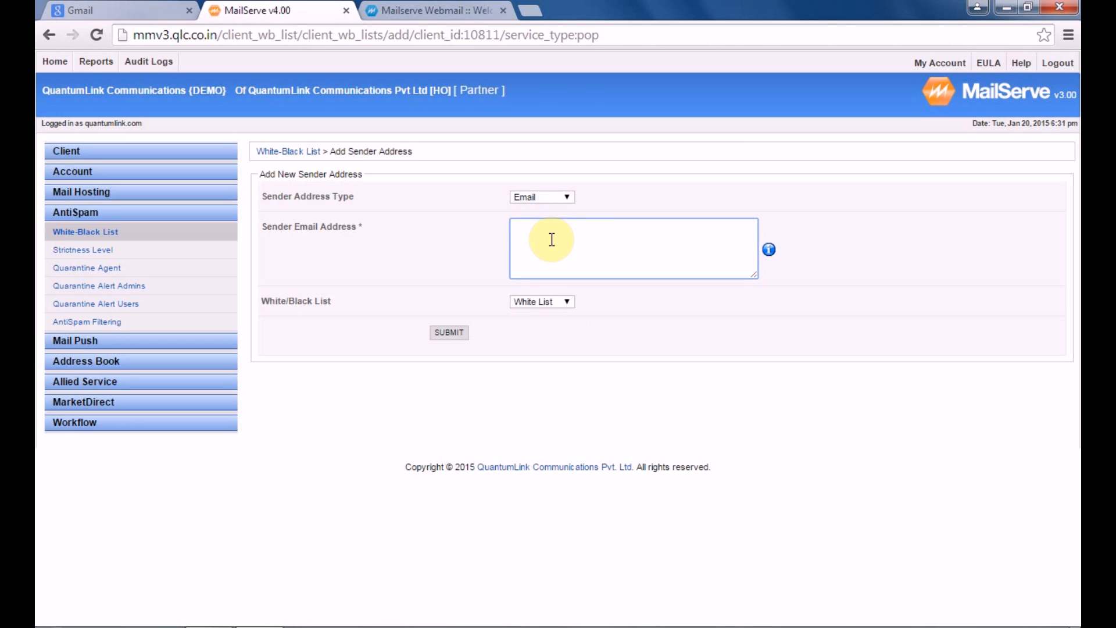
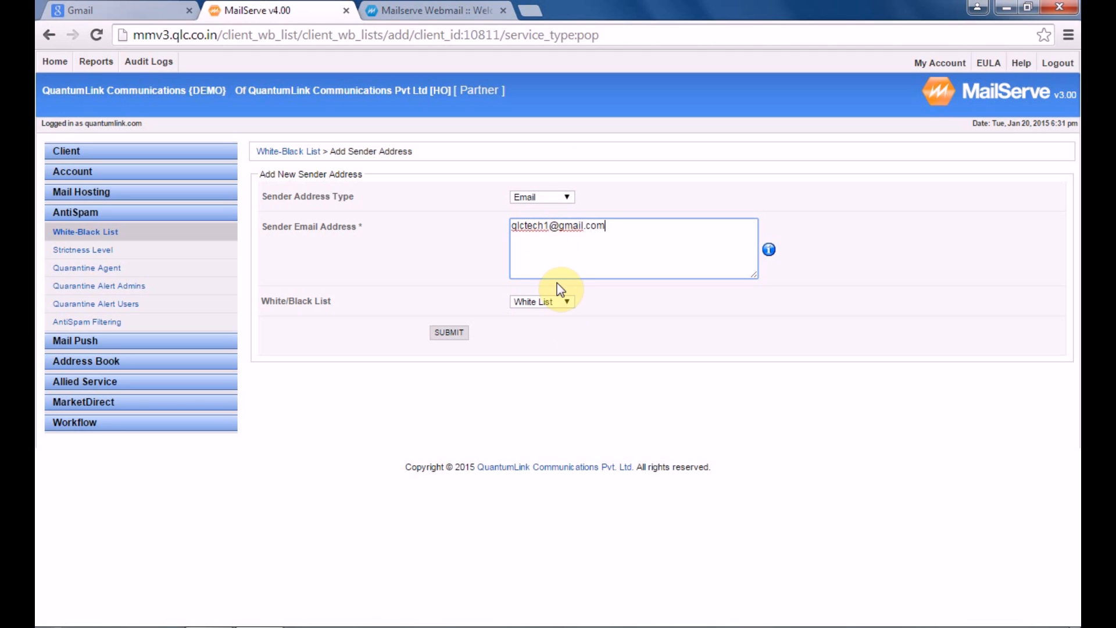
left_click(567, 304)
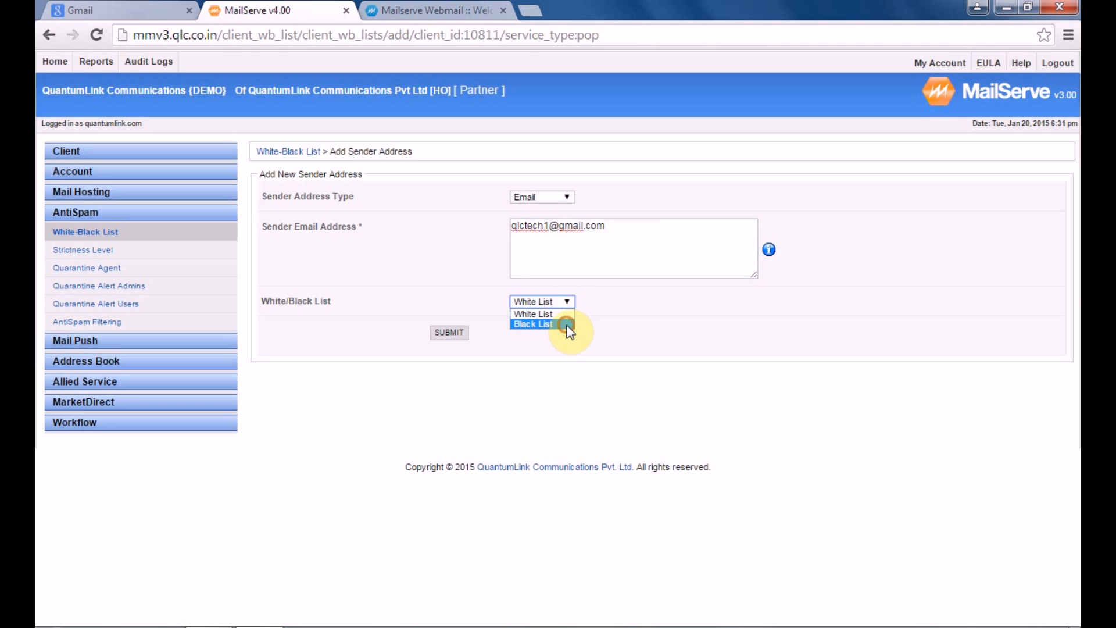
left_click(568, 324)
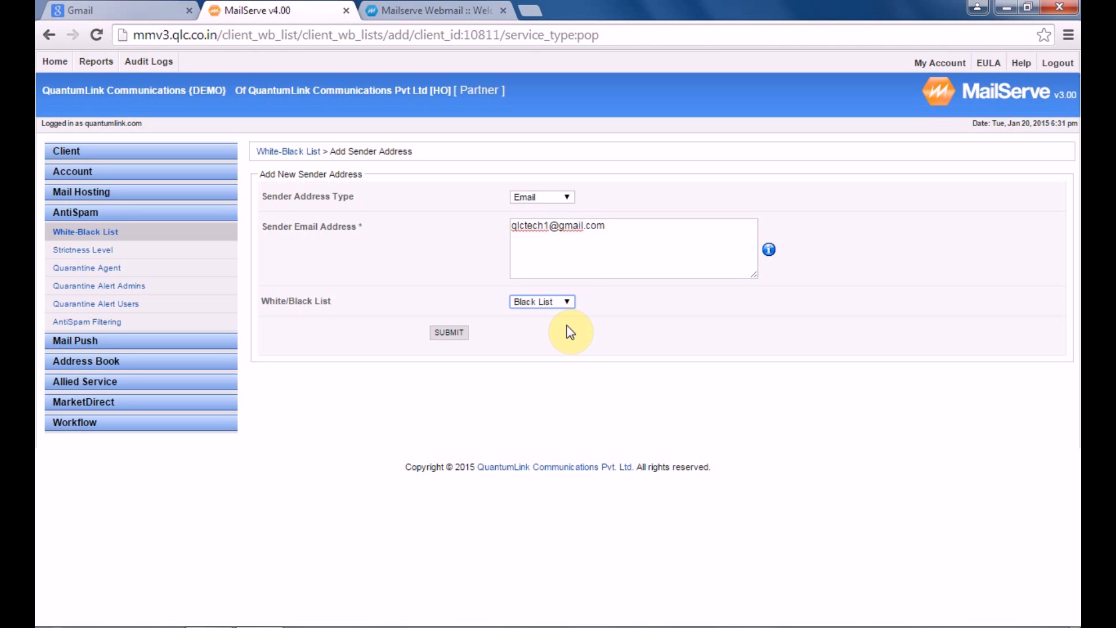
left_click(462, 334)
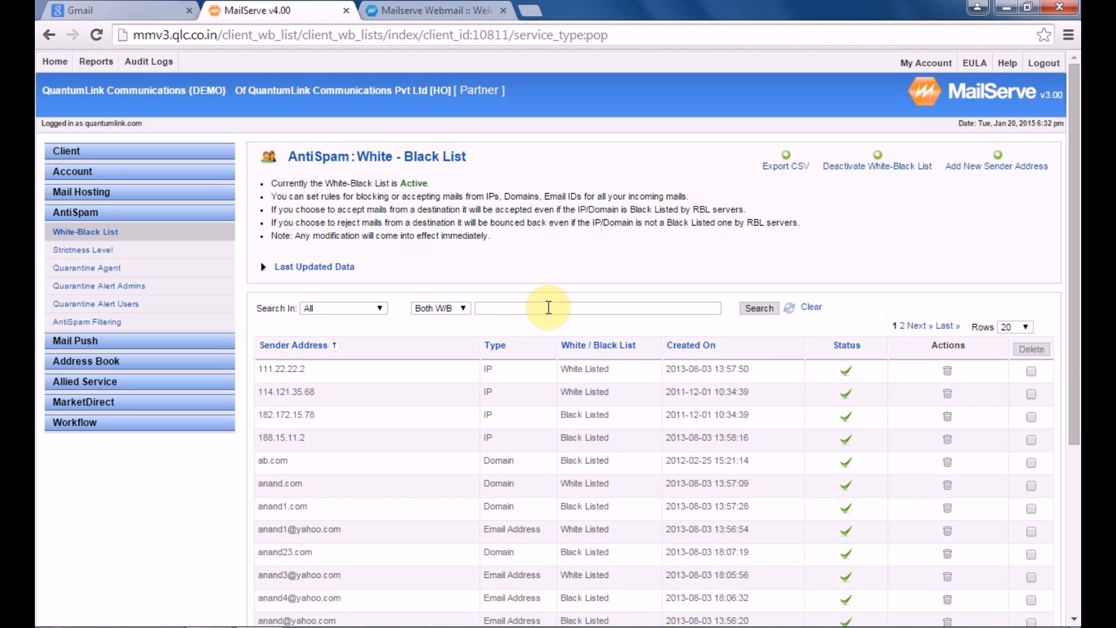
Submit the Gmail support account password, then go to the MailServe Webmail login page
left_click(90, 11)
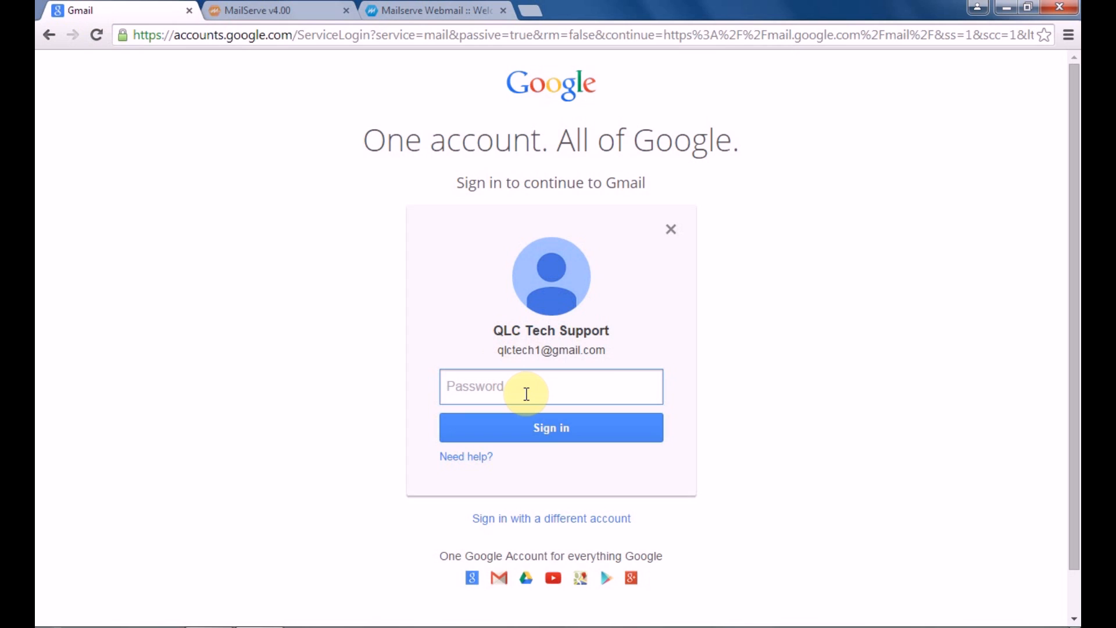
type("••••••••••")
key("Return")
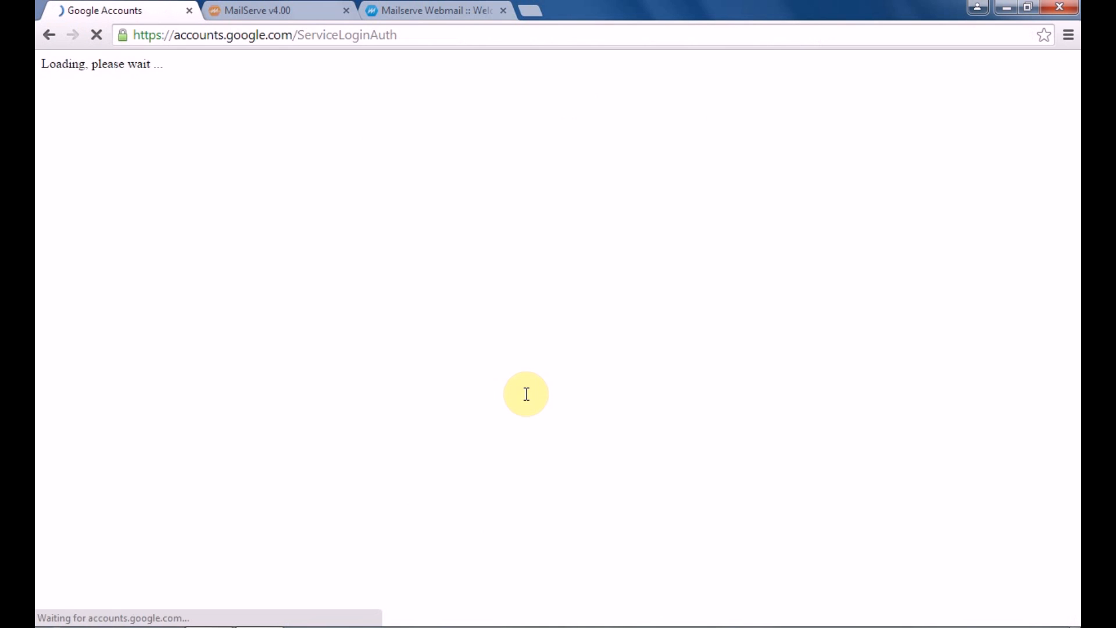
left_click(465, 10)
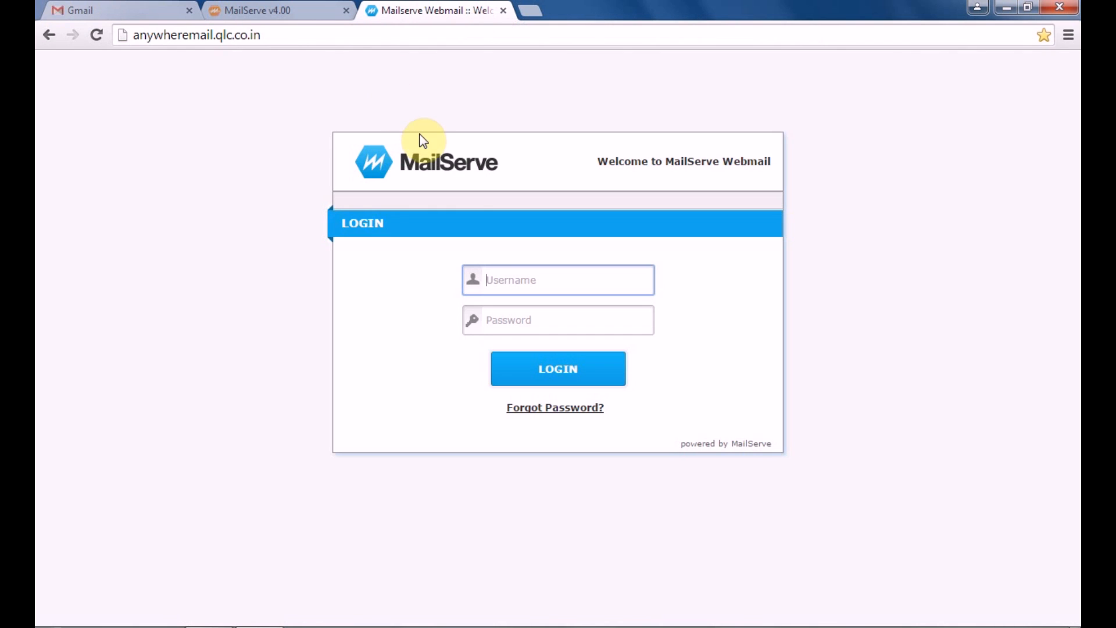
Log in to MailServe Webmail as the support account, see the empty Inbox, and return to Gmail
left_click(502, 280)
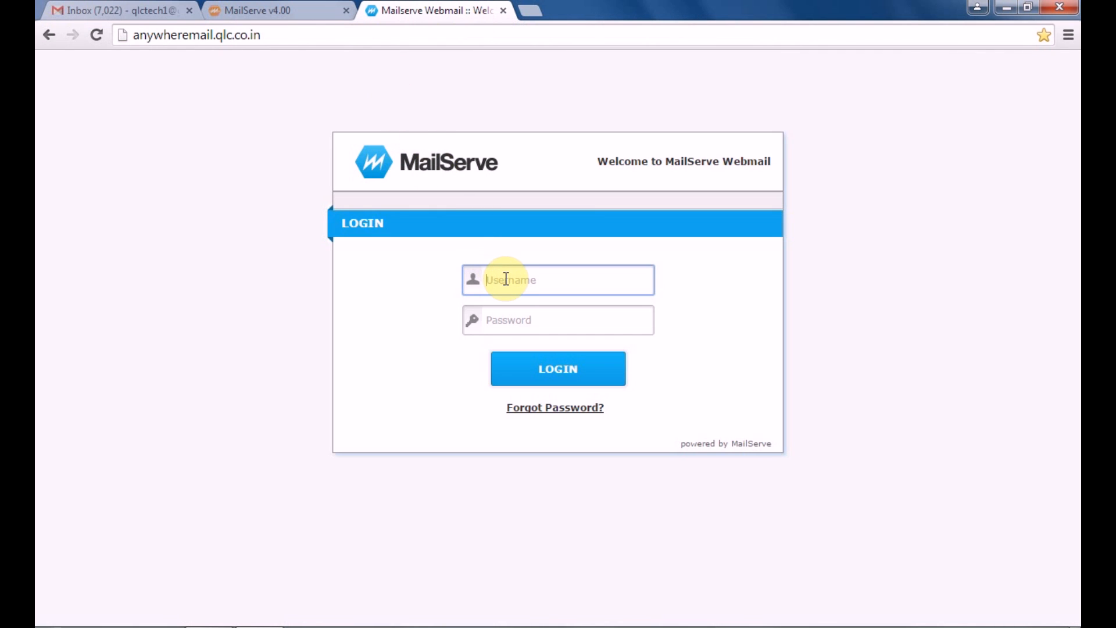
left_click(520, 319)
type("a••••••")
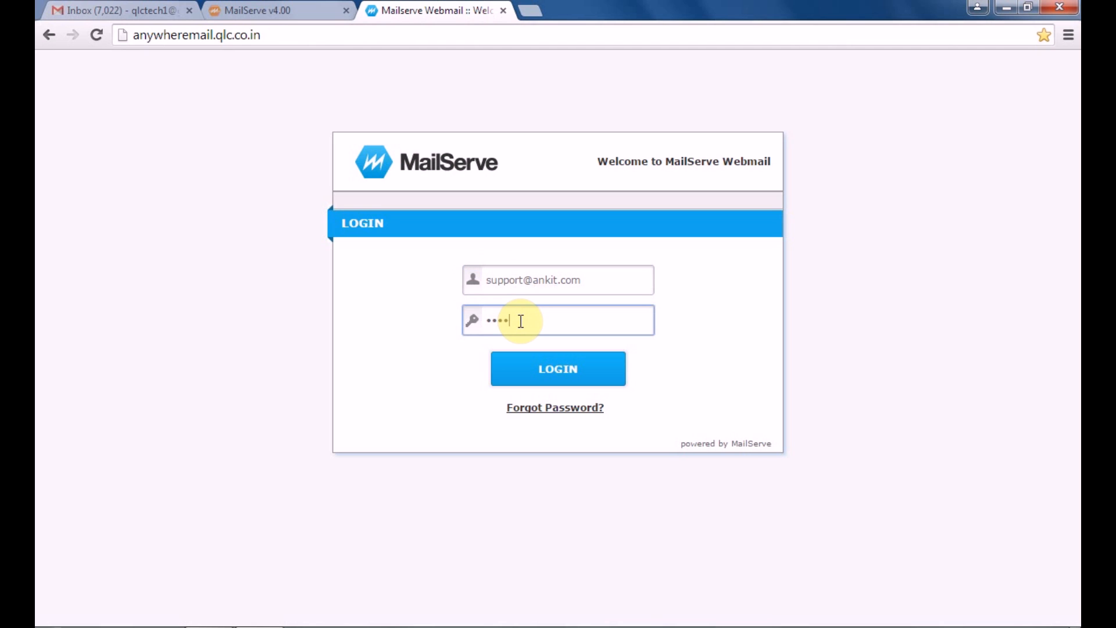
type("•••••")
key("Return")
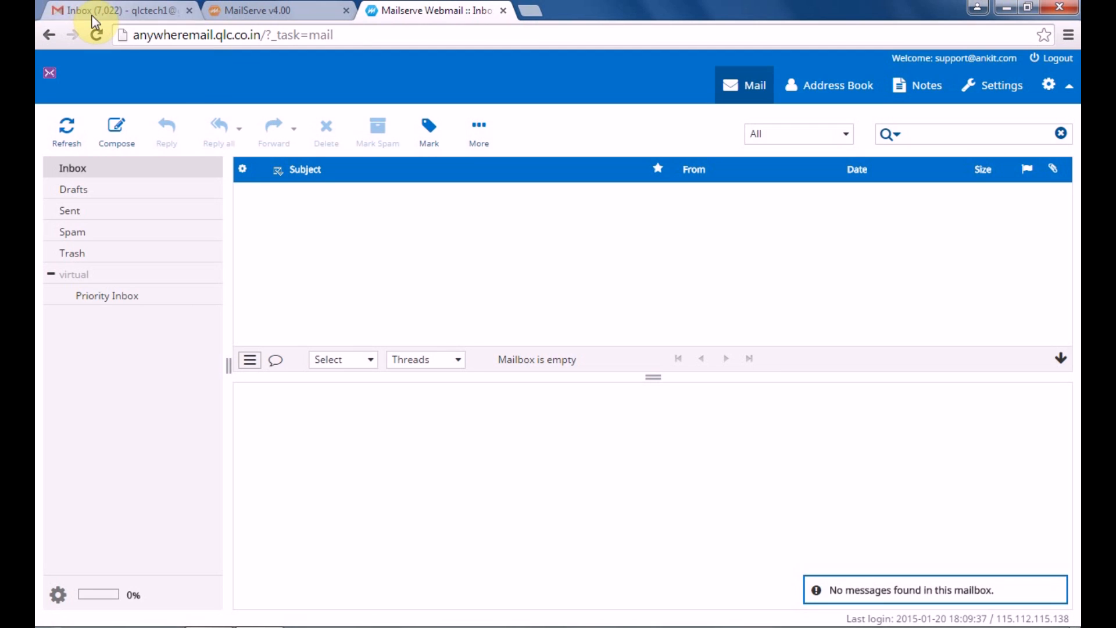
left_click(93, 13)
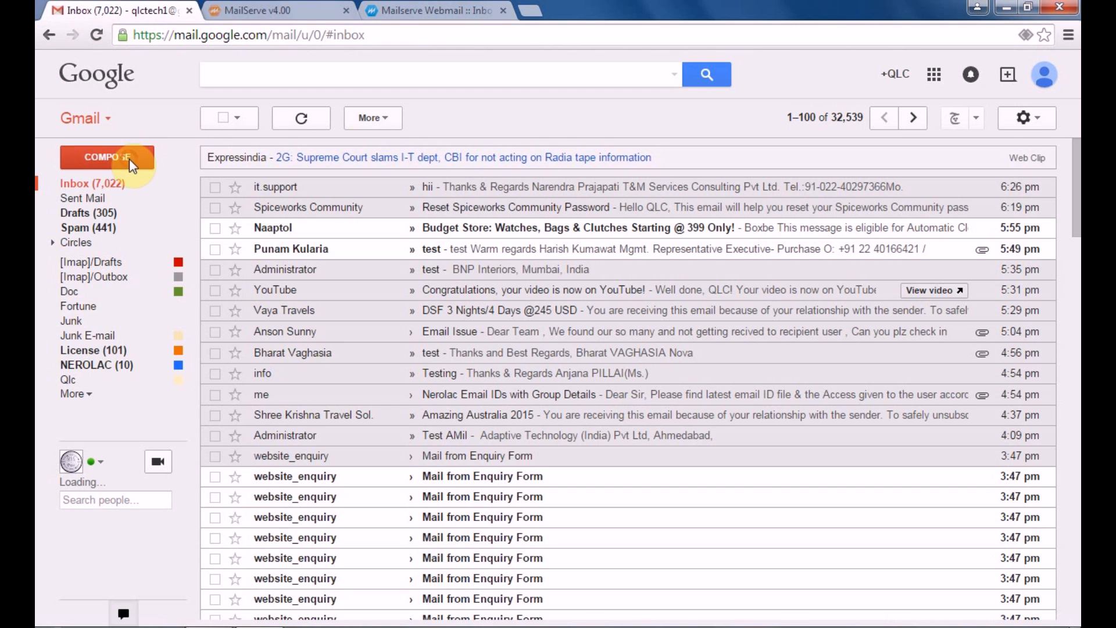
Compose and send a Gmail message with subject 'Test Mail' and body 'test mail' to the support address
left_click(129, 159)
left_click(295, 138)
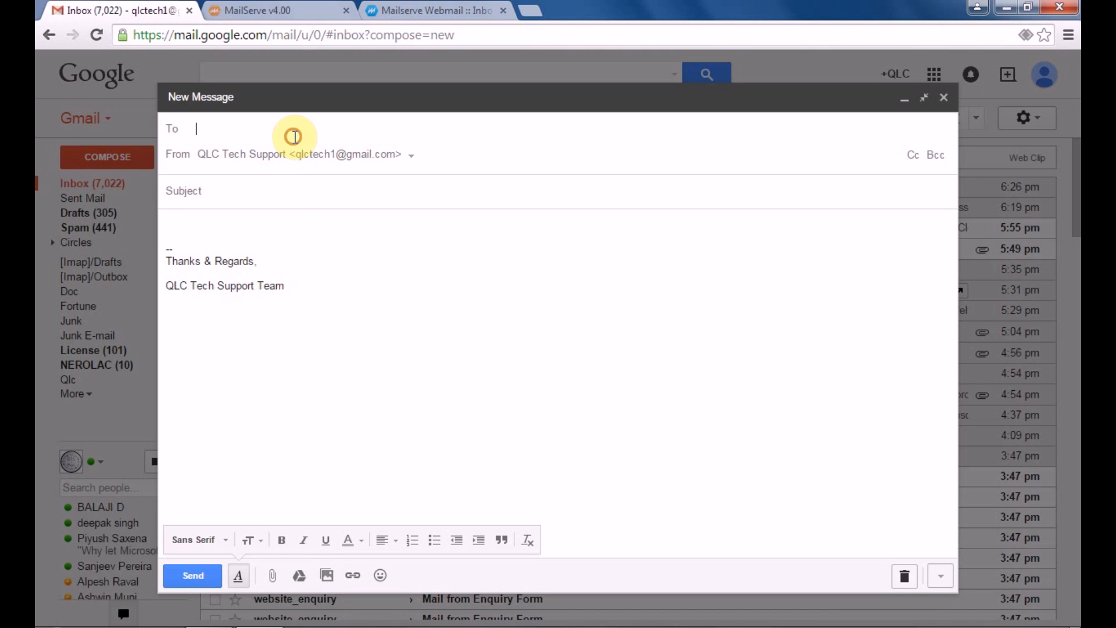
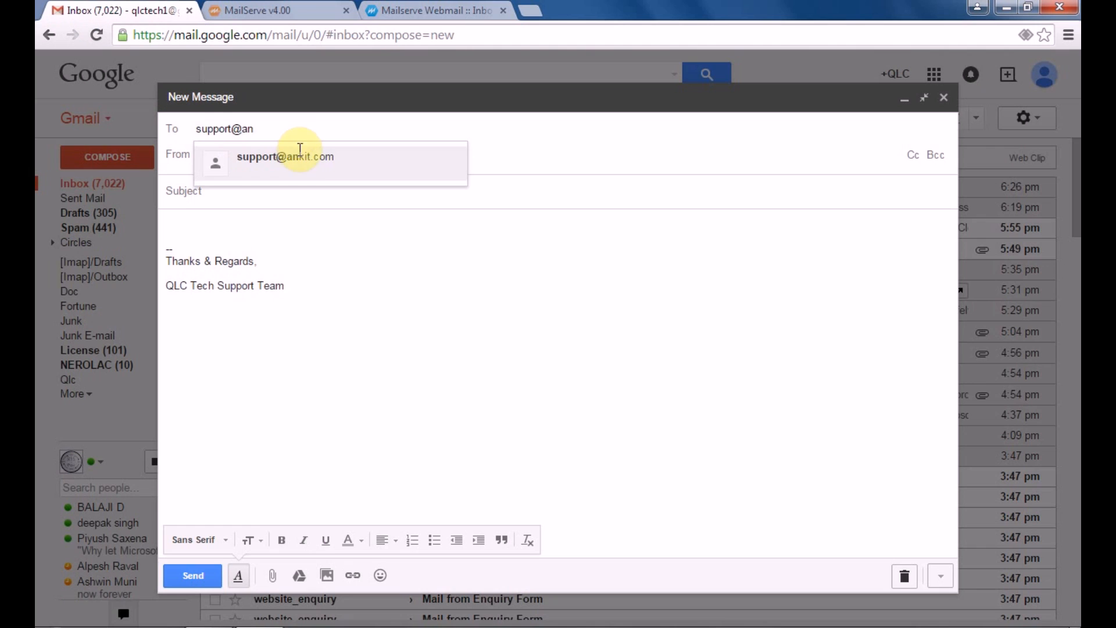
left_click(302, 157)
left_click(313, 191)
type("Test Mail")
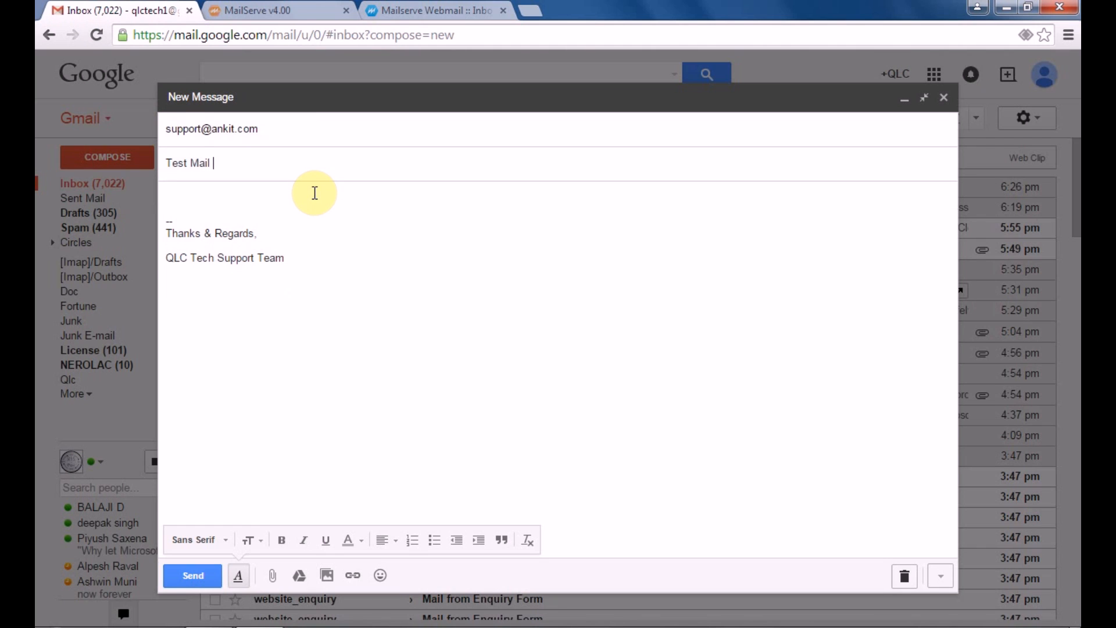
left_click(262, 202)
type("test mail")
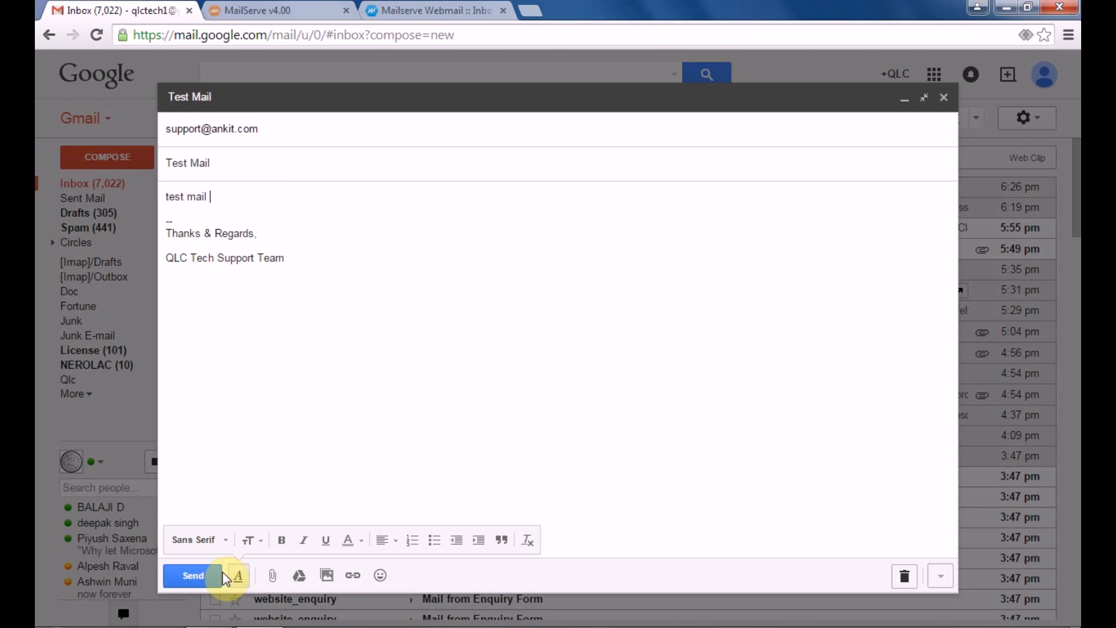
left_click(215, 574)
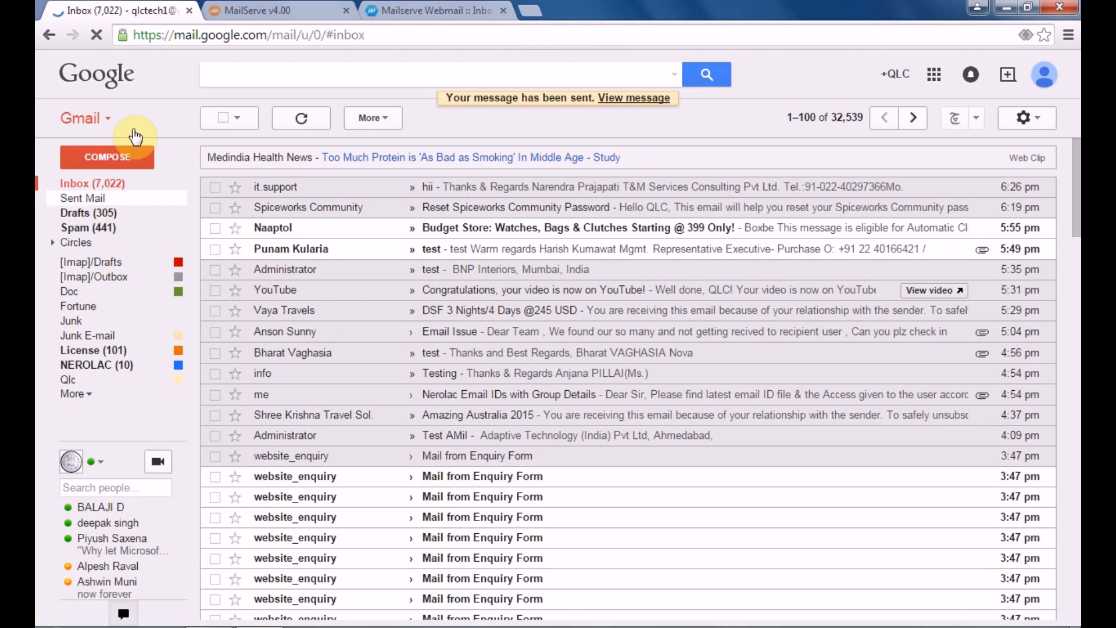
Open Gmail's Delivery Status Notification (Failure) and highlight the server rejection, then view the webmail inbox
left_click(143, 182)
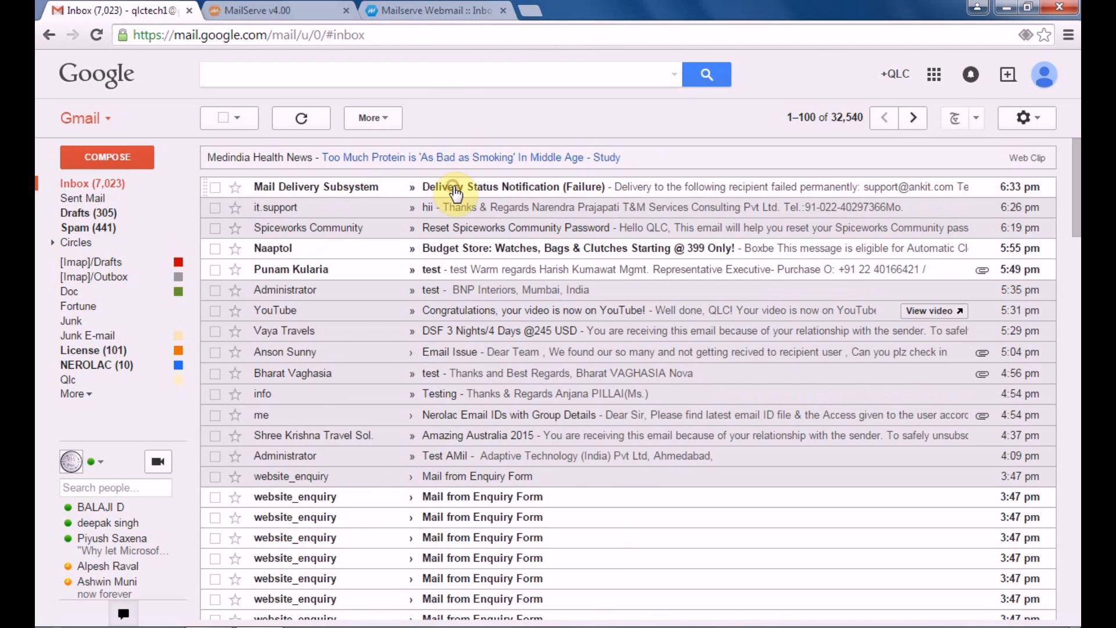
left_click(456, 189)
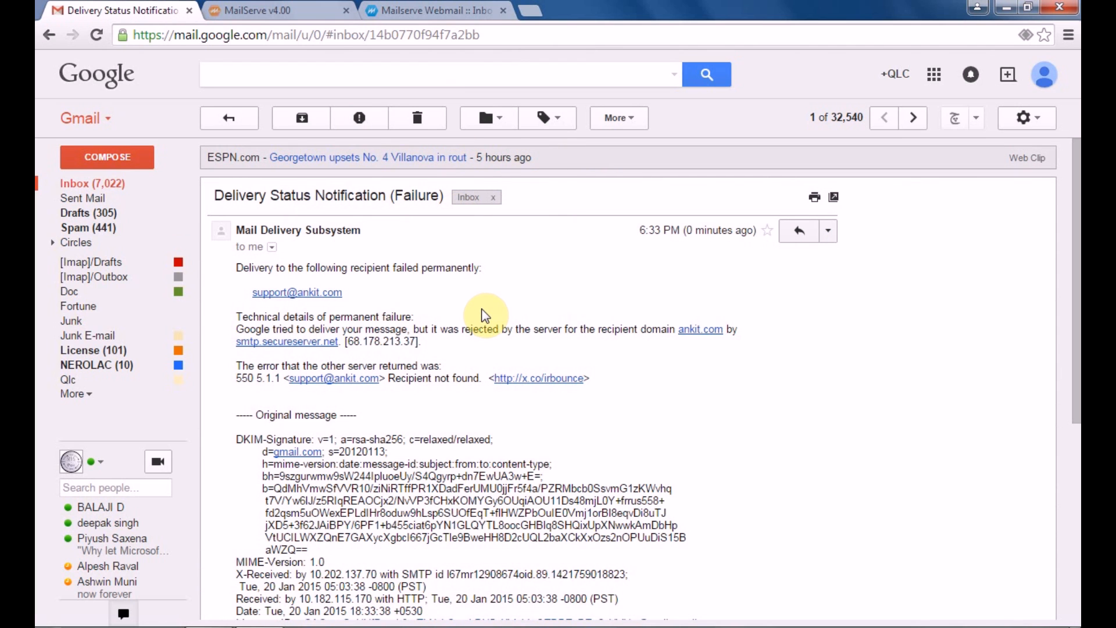
left_click(467, 332)
left_click_drag(466, 332, 601, 332)
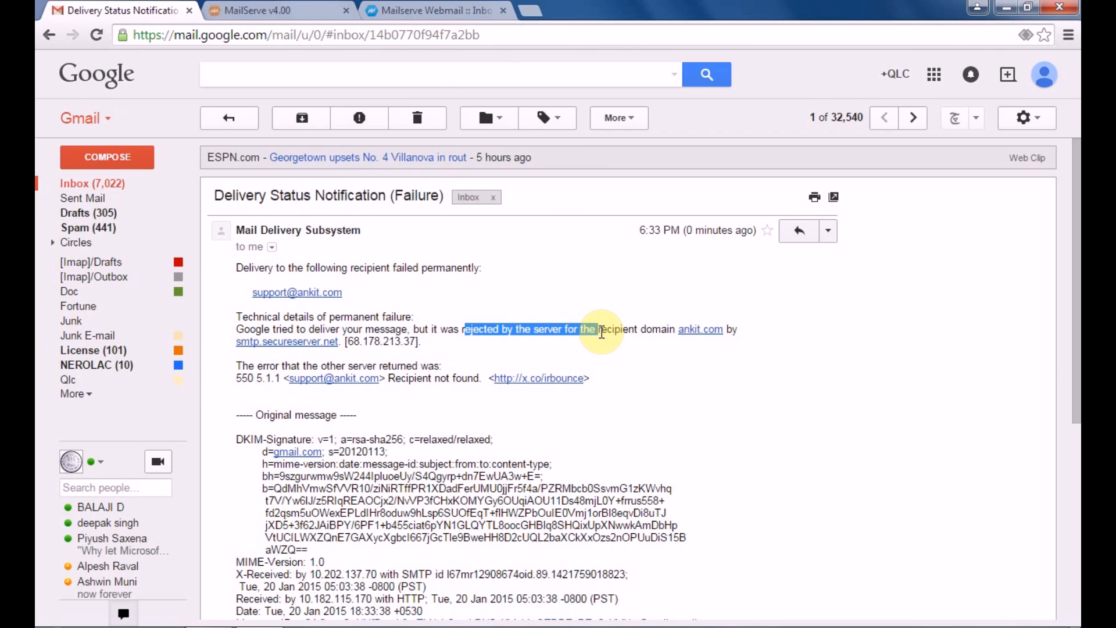
left_click(587, 274)
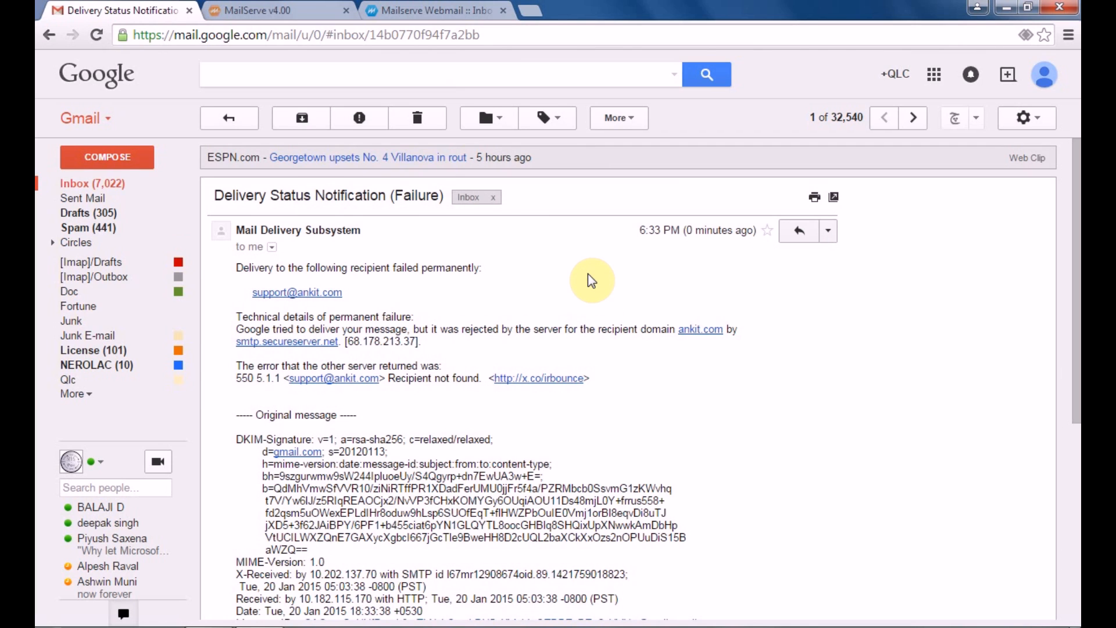
left_click(398, 10)
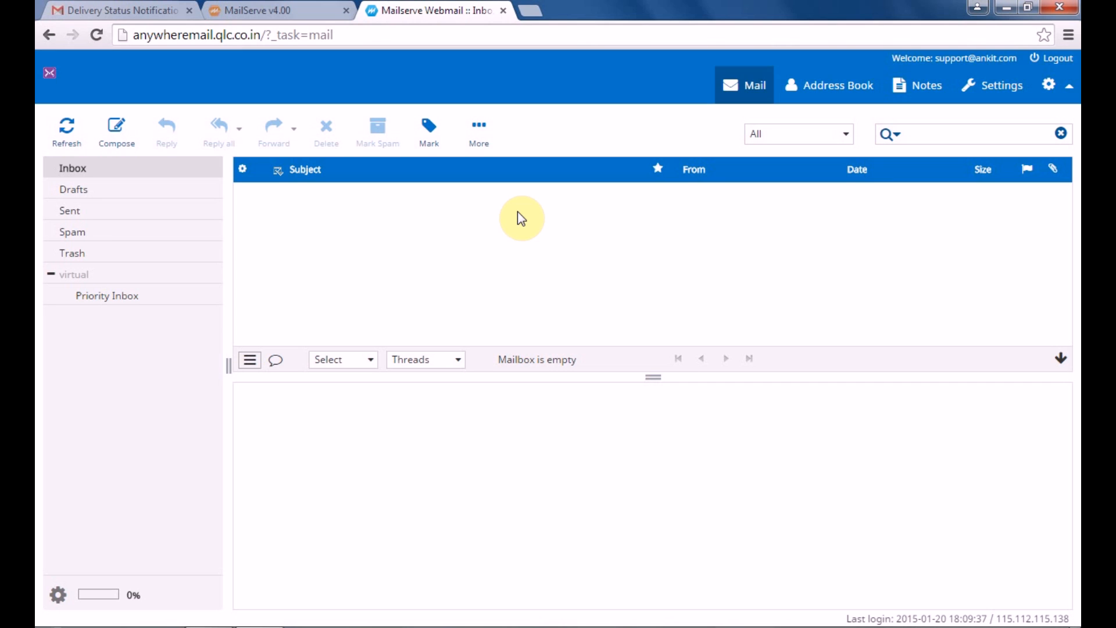
Compose a webmail message to the Gmail address with subject and body 'test mail', and send it
left_click(116, 145)
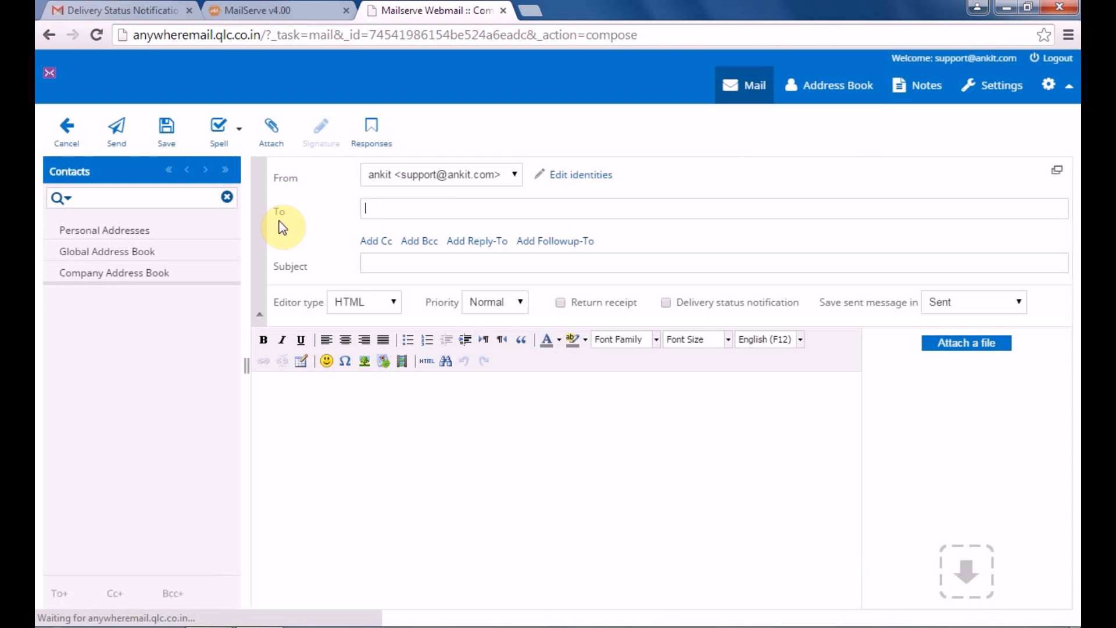
left_click(429, 207)
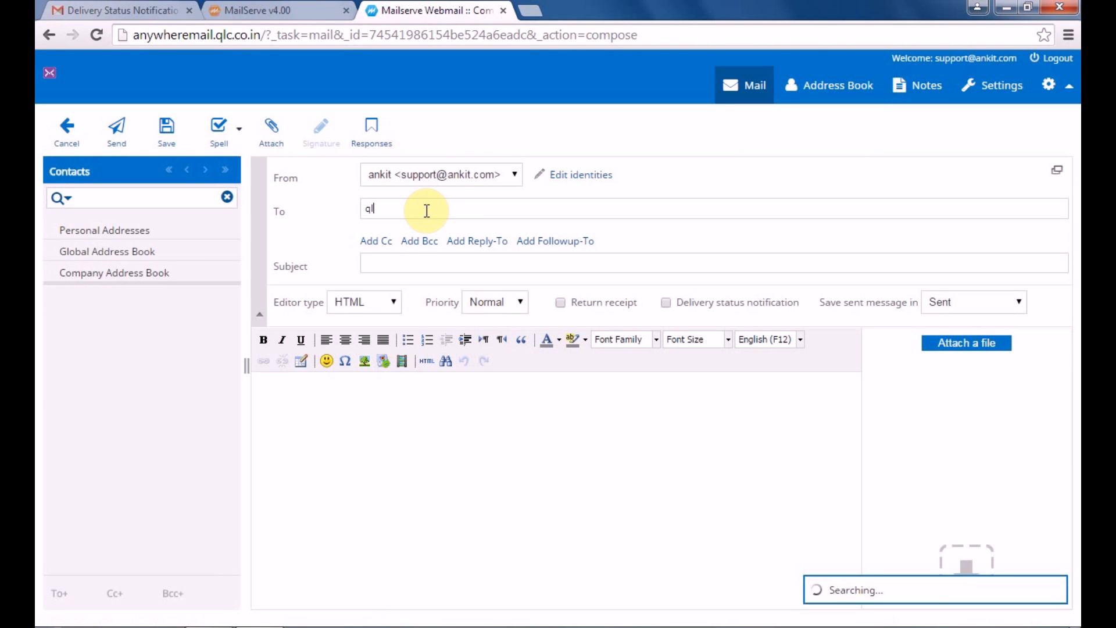
left_click(427, 264)
type("test mail")
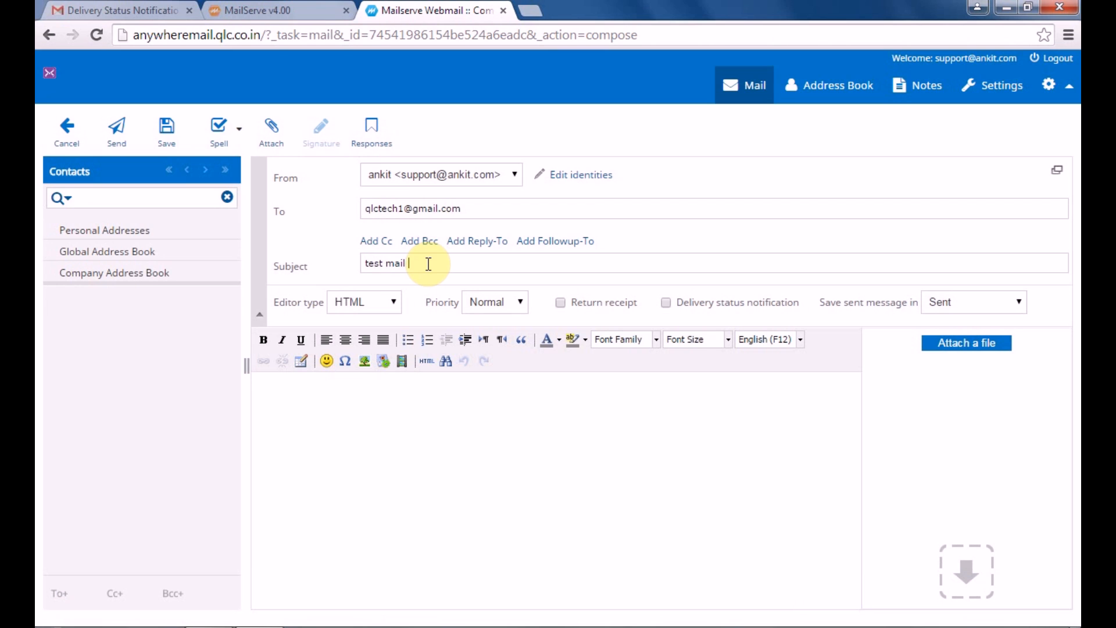
left_click(345, 489)
type("test mail")
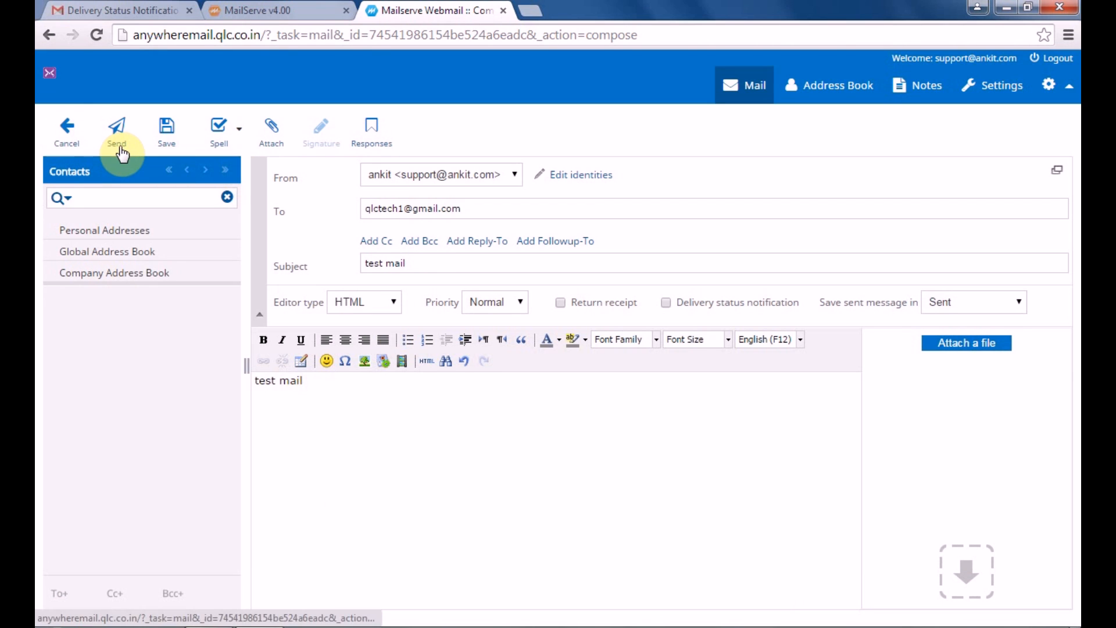
left_click(119, 145)
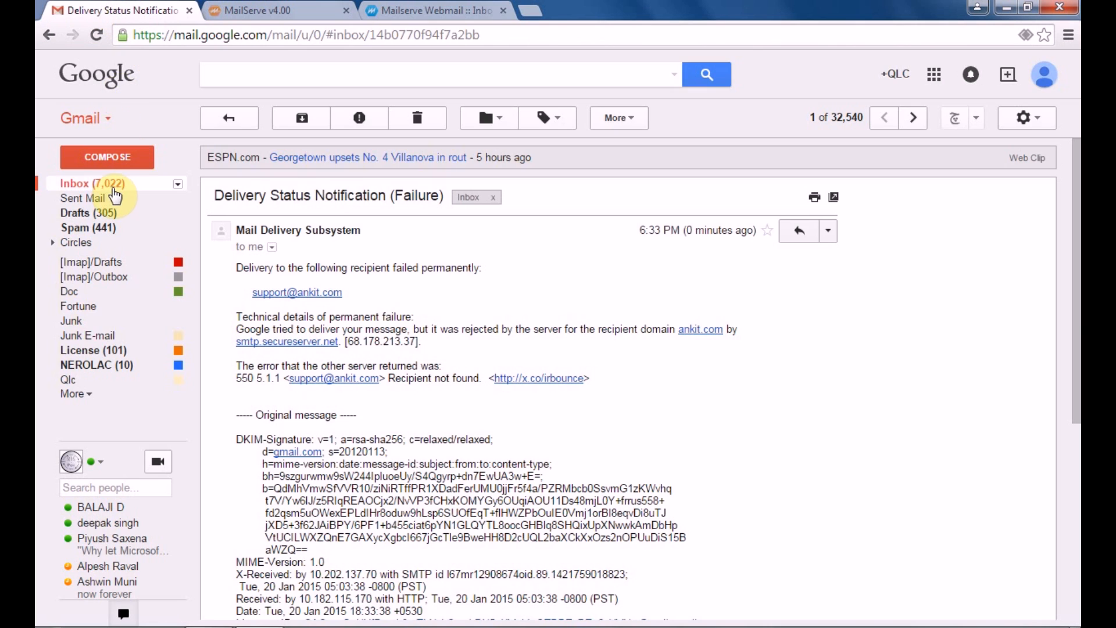
Refresh the Gmail inbox until the webmail 'test mail' arrives, open it, then return to MailServe
left_click(114, 192)
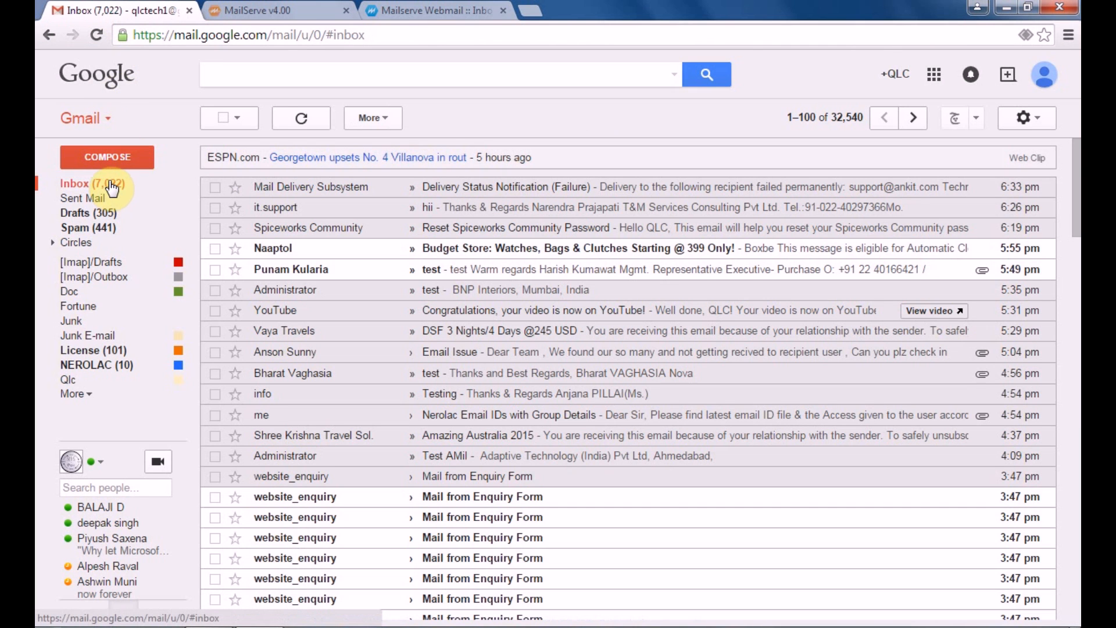
left_click(112, 187)
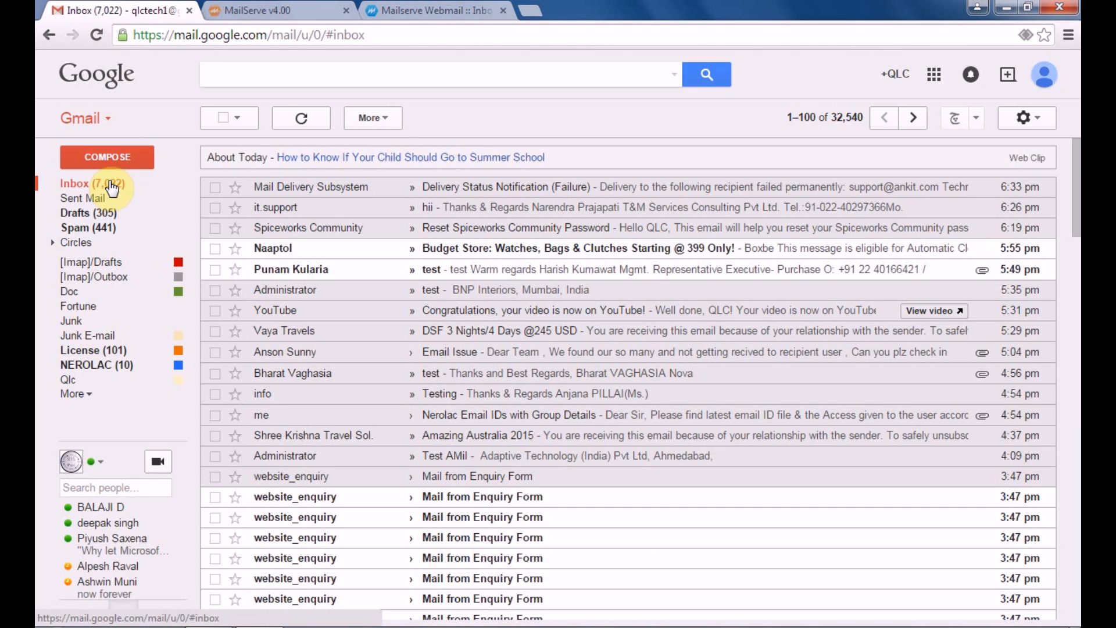
left_click(113, 187)
left_click(464, 186)
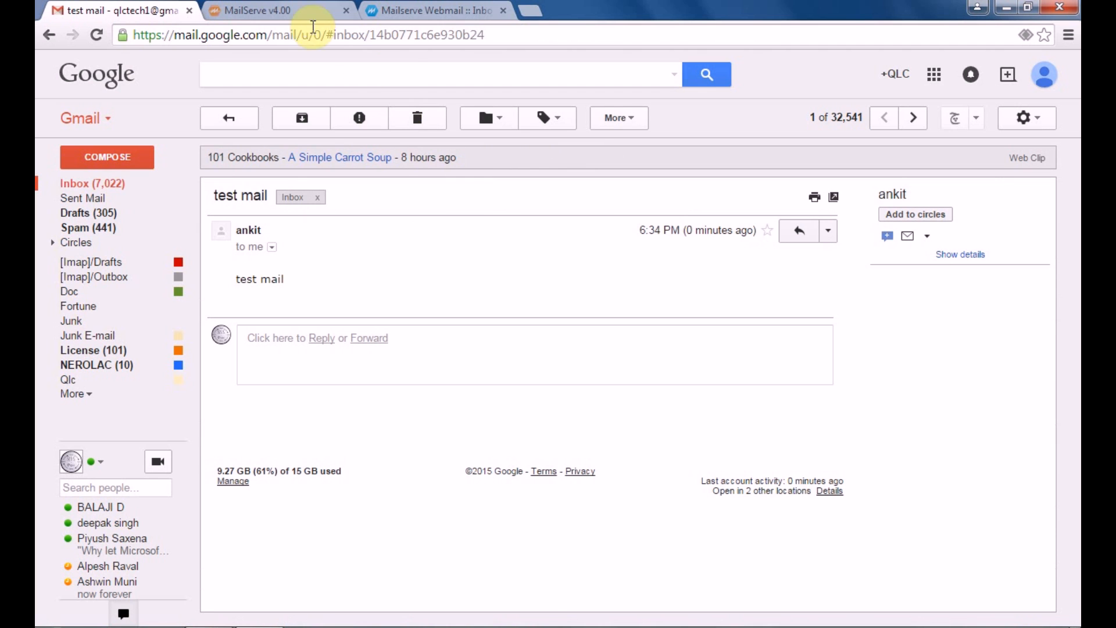
left_click(294, 8)
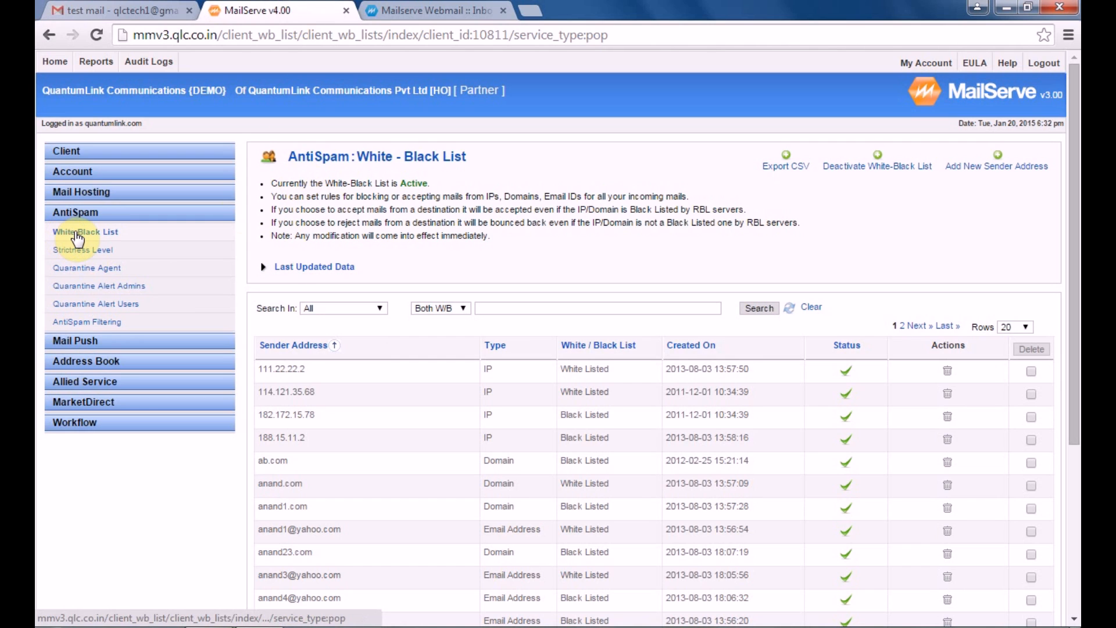
Add a new sender address entry: type Domain, address xyz.com, marked Black List
left_click(1010, 167)
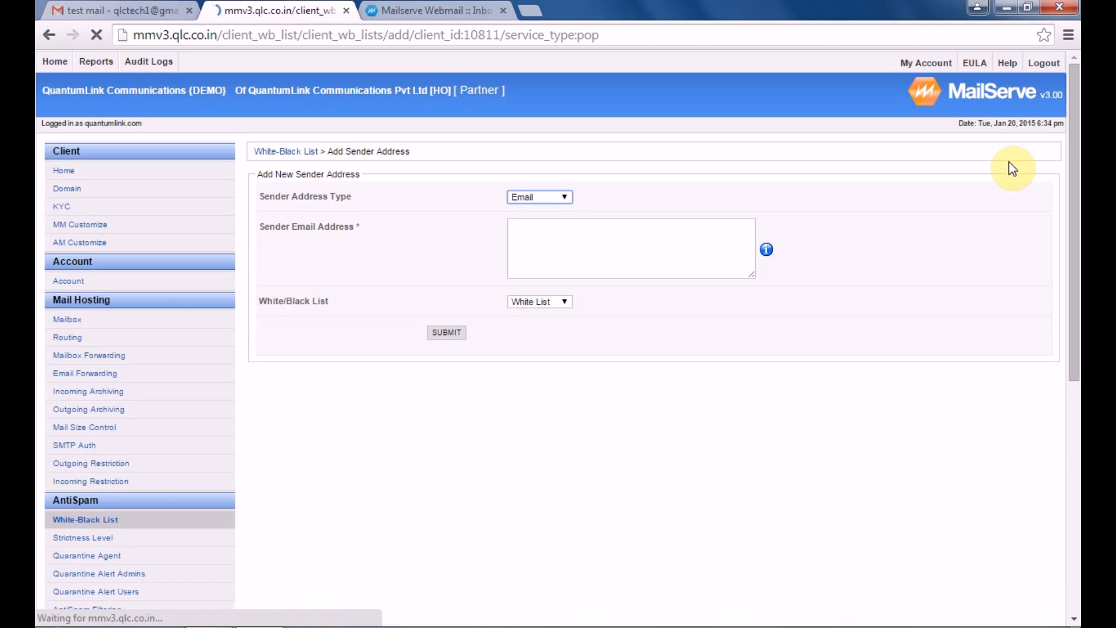
left_click(572, 198)
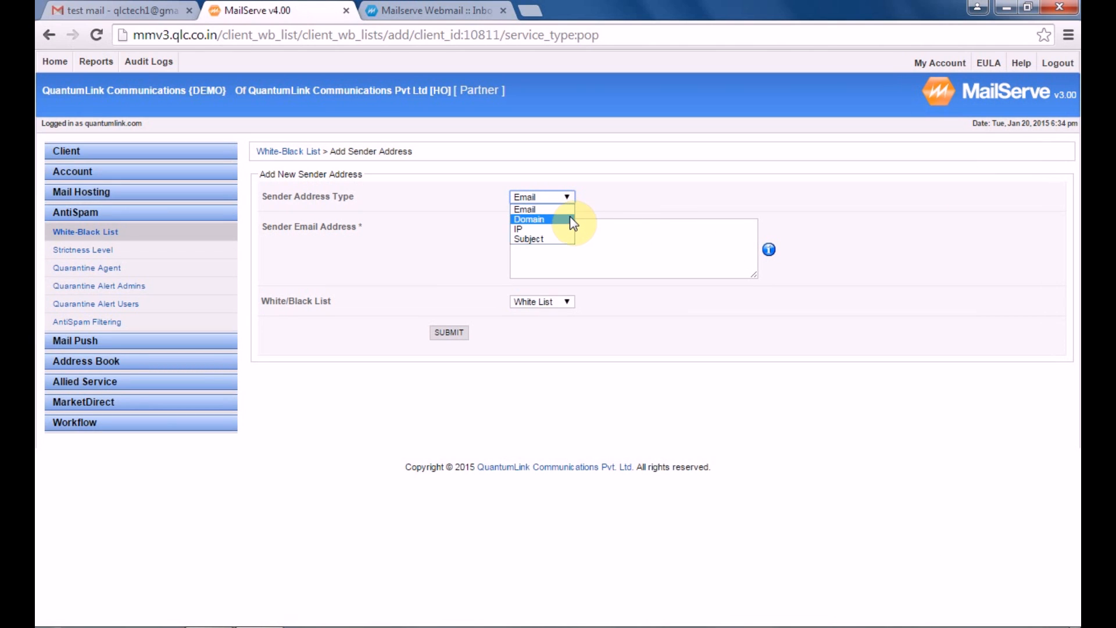
left_click(572, 220)
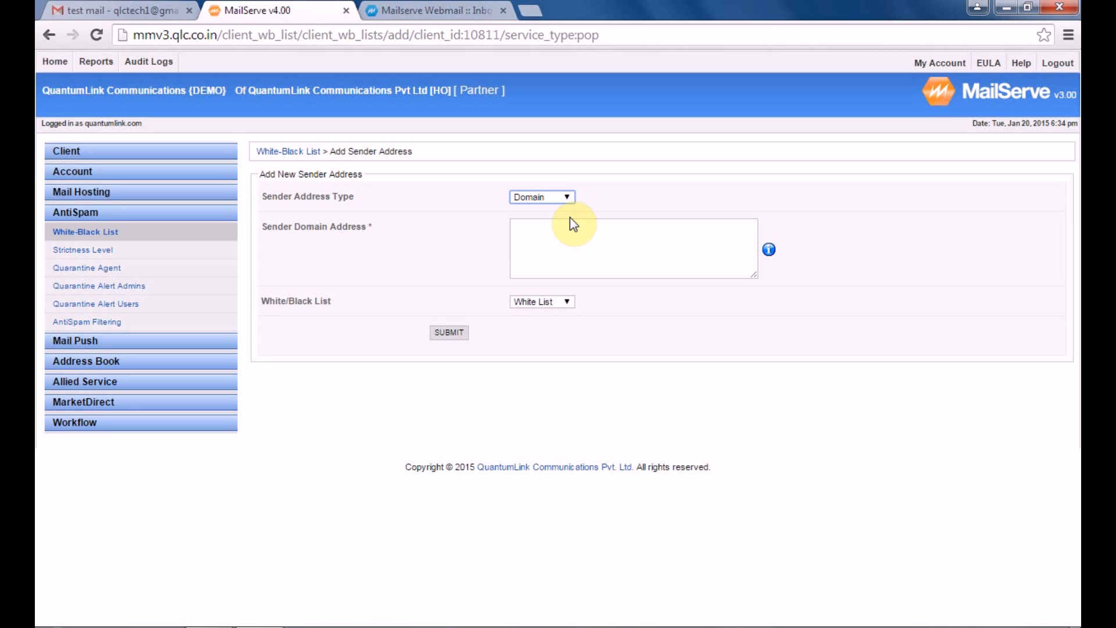
left_click(570, 236)
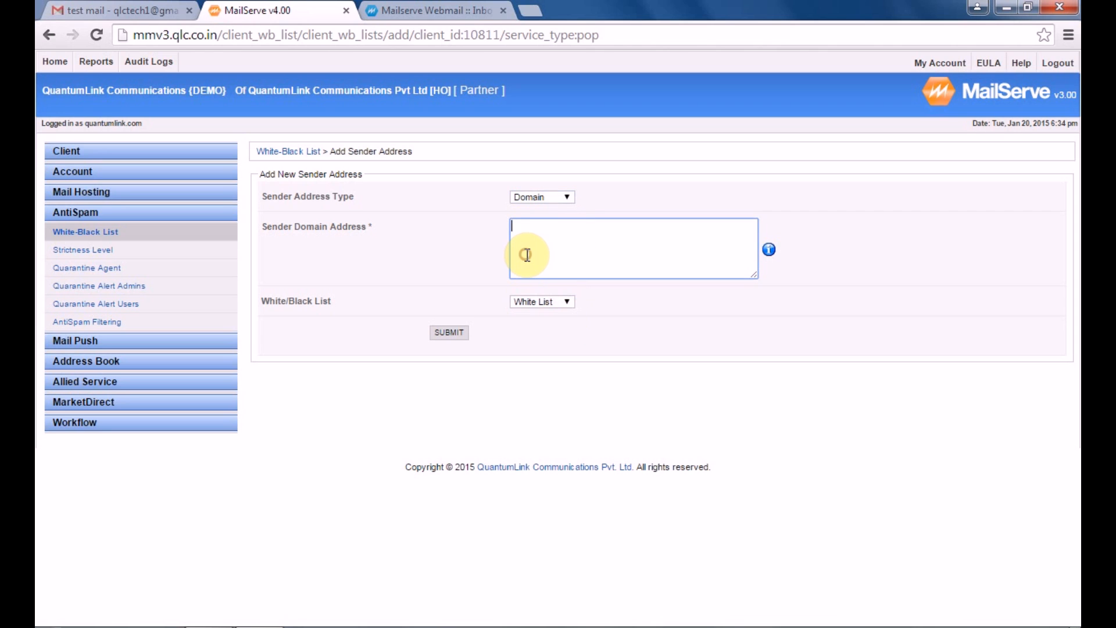
type("xyz.com")
left_click(560, 301)
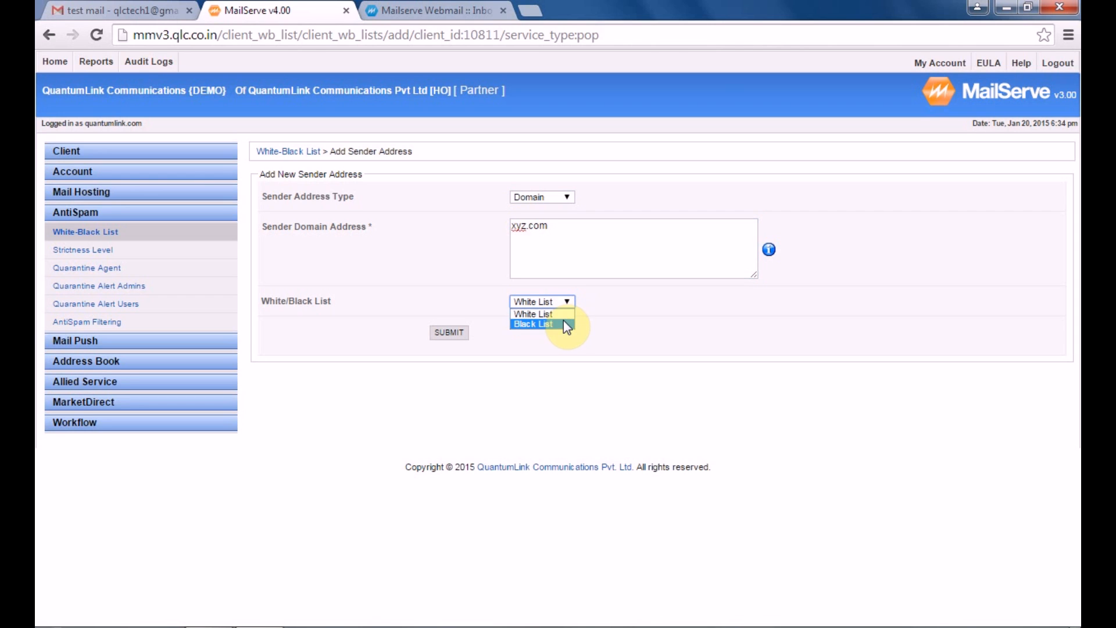
left_click(563, 323)
left_click(449, 332)
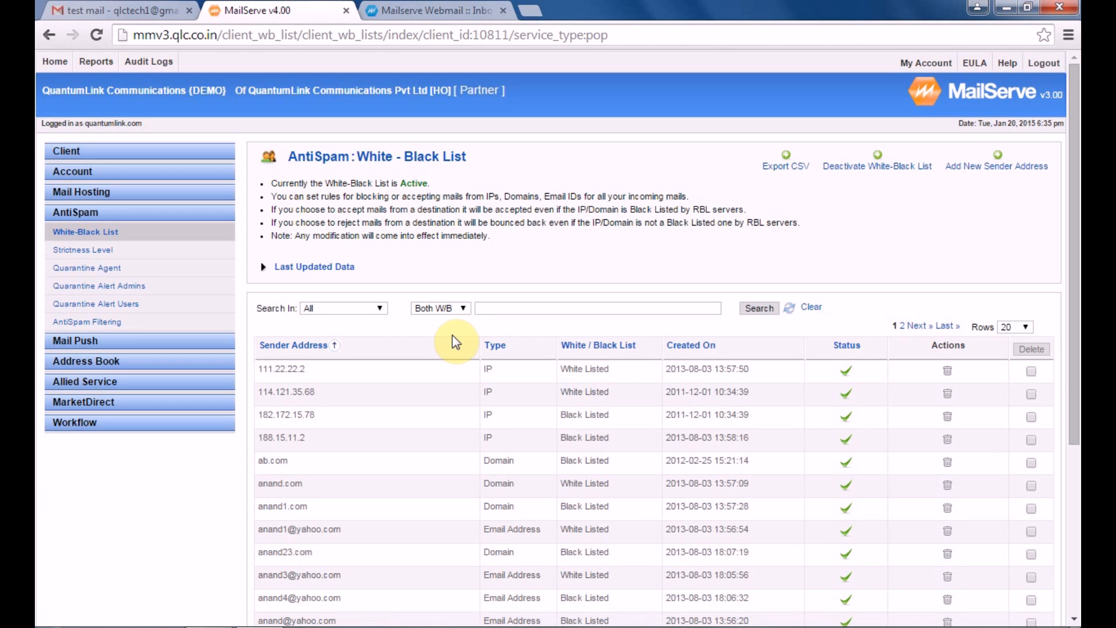
Search Domain Address among Black List entries for xyz.com, returning its single Black Listed row
left_click(376, 308)
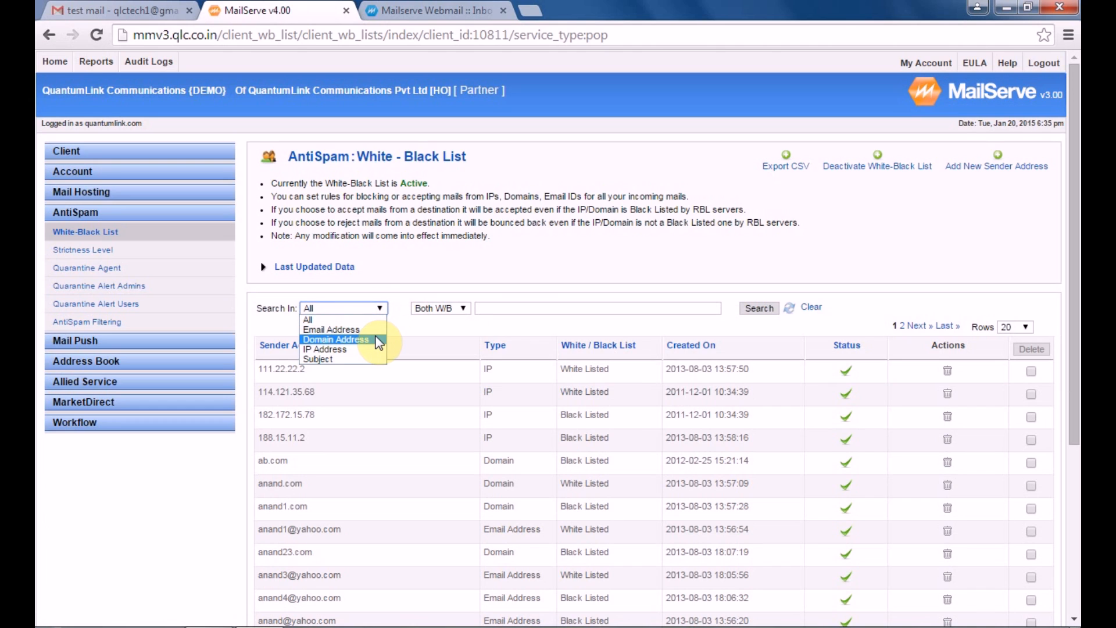
left_click(378, 342)
left_click(451, 309)
left_click(449, 339)
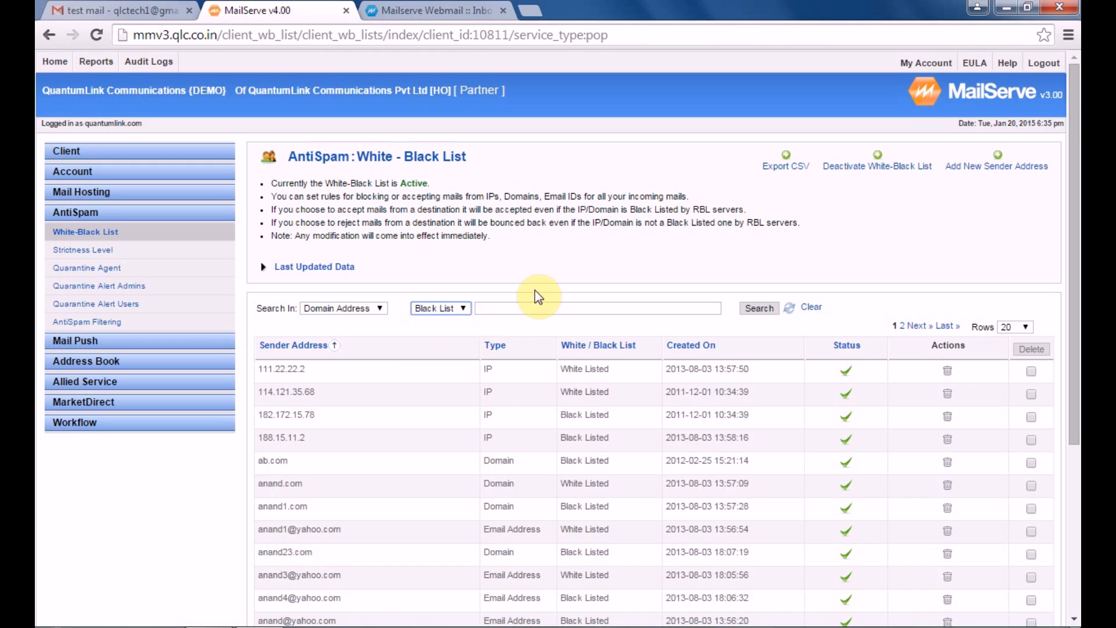
left_click(537, 306)
type("xyz")
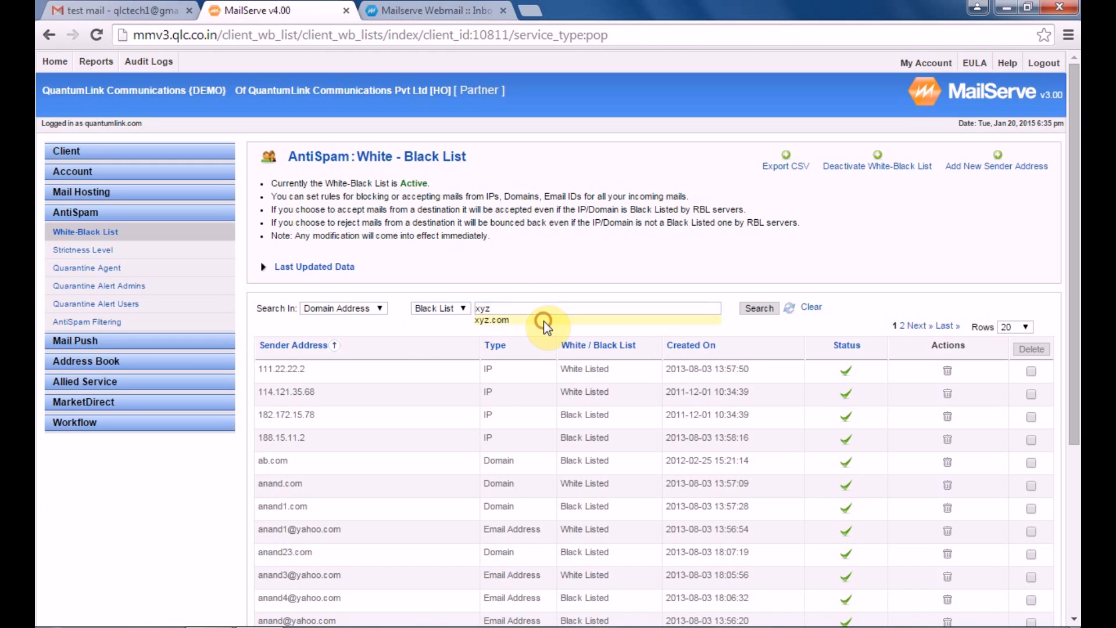
left_click(543, 320)
left_click(754, 312)
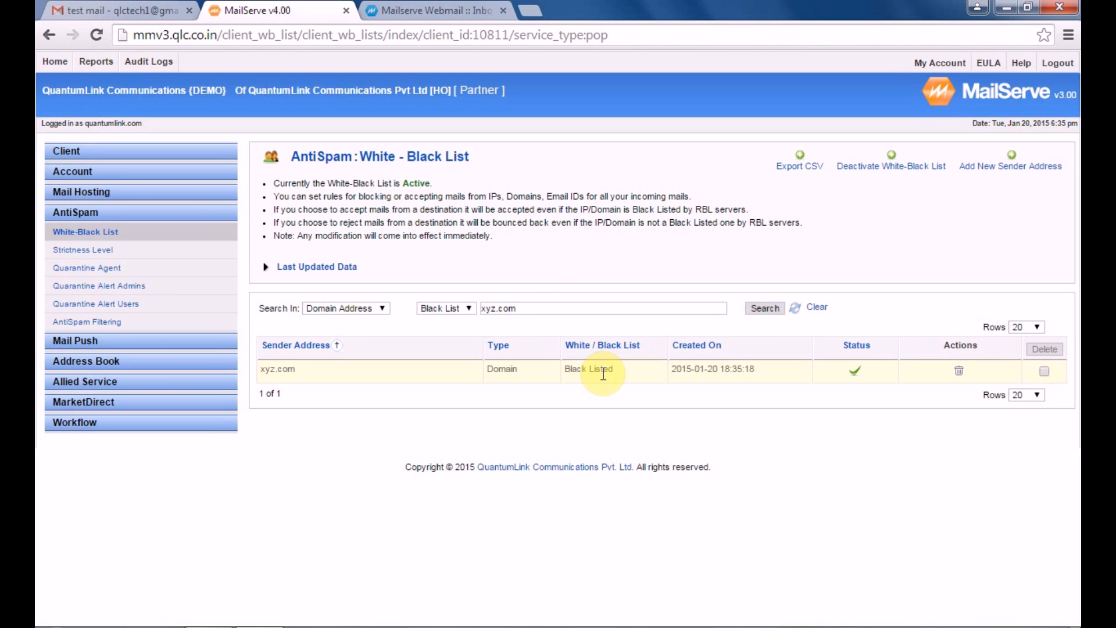
Add a new IP-type sender entry, 166.112.115.88, to the Black List and submit it
left_click(1014, 166)
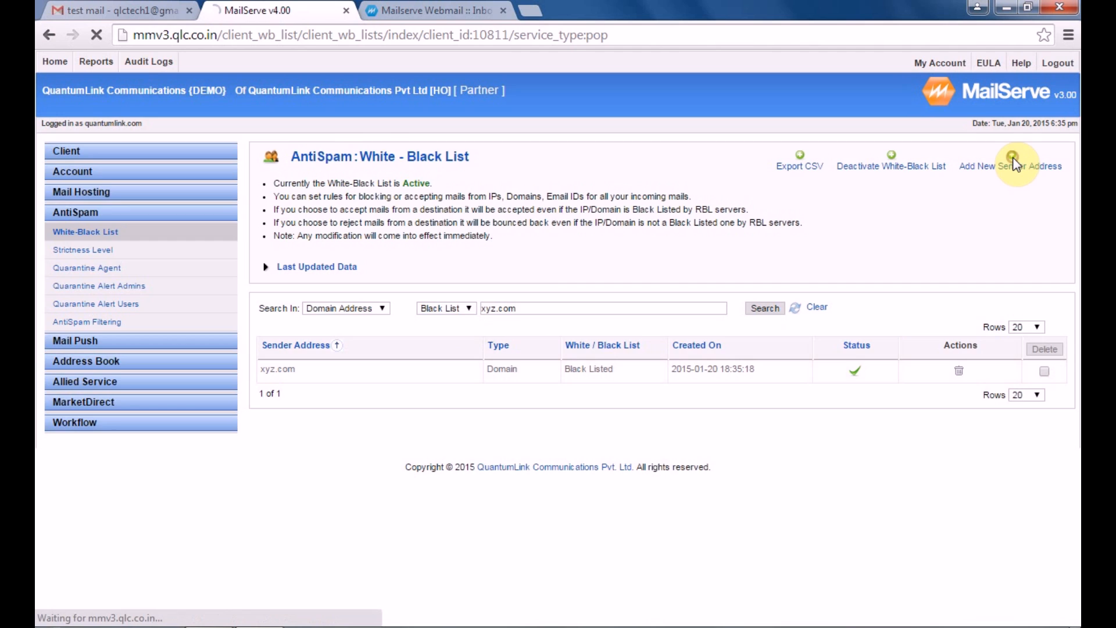
left_click(540, 198)
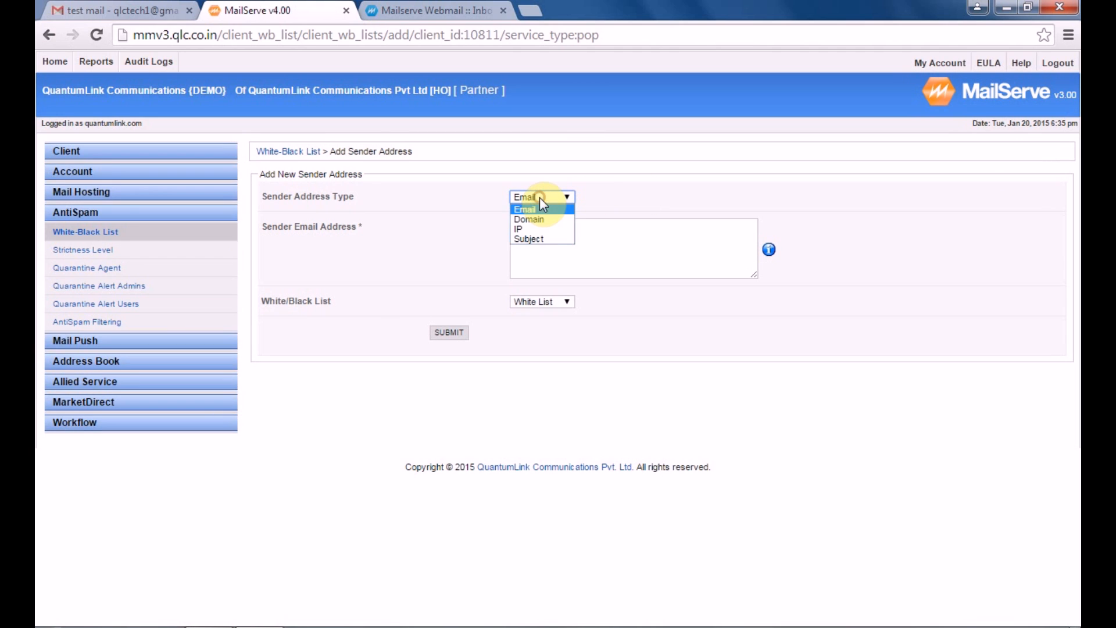
left_click(546, 230)
left_click(559, 247)
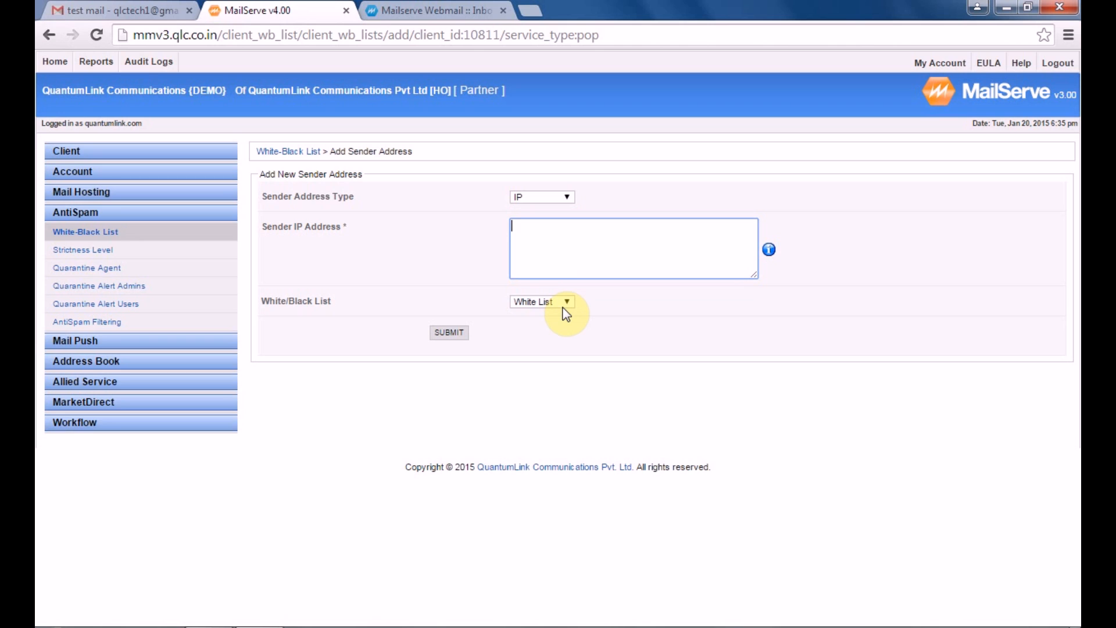
left_click(550, 228)
type("166.112.115.88")
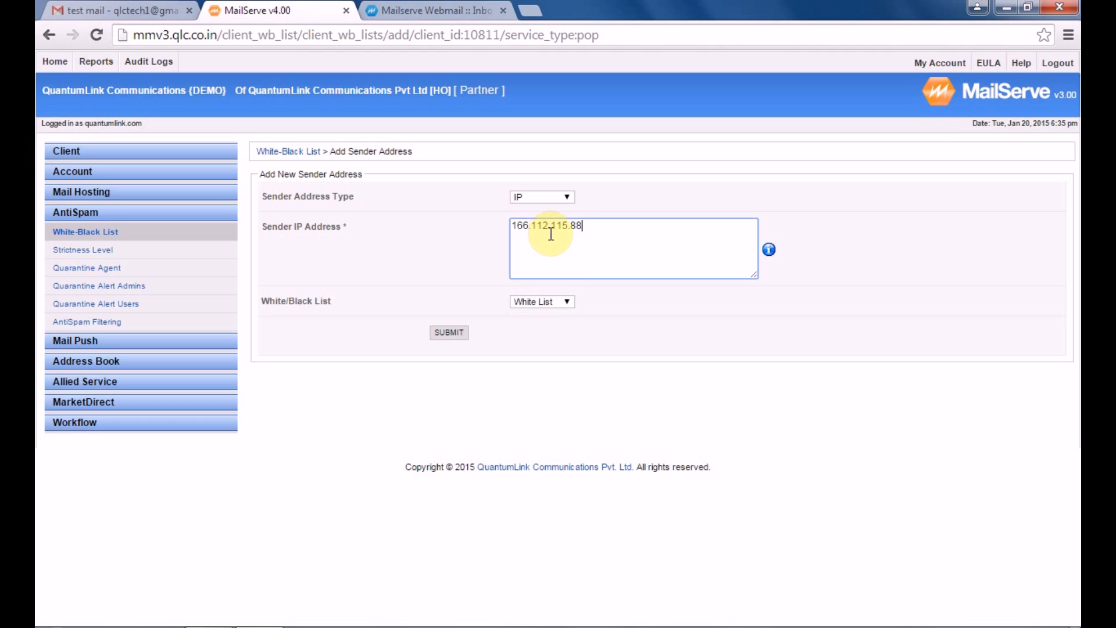
left_click(568, 302)
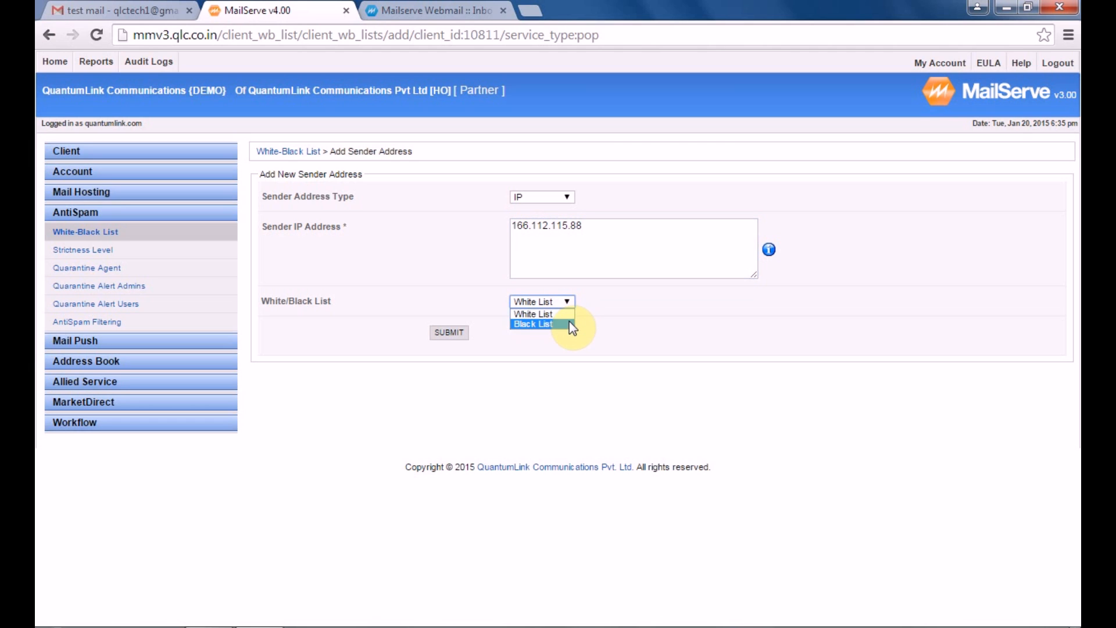
left_click(570, 323)
left_click(449, 333)
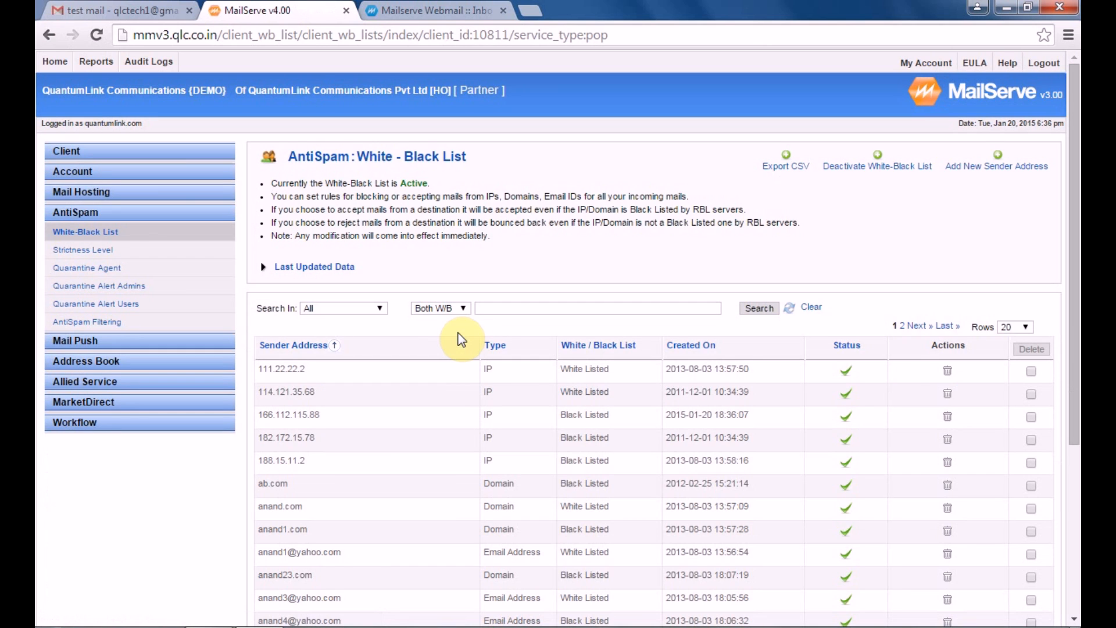
Search the White-Black List by IP Address for 166.112.115.88 to confirm it is black-listed
left_click(357, 308)
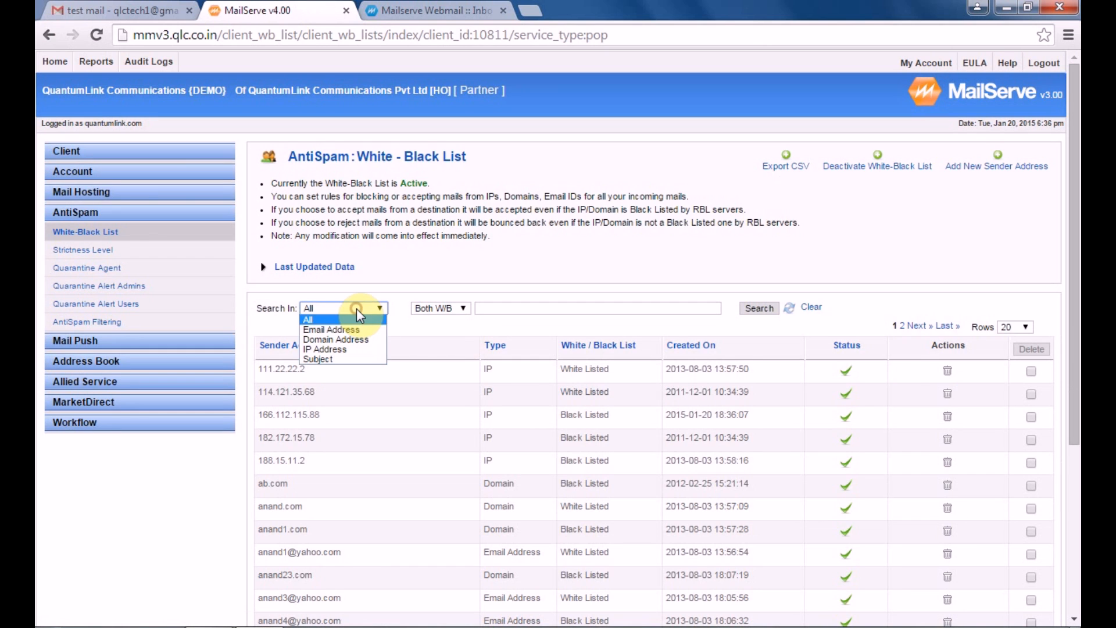
left_click(365, 349)
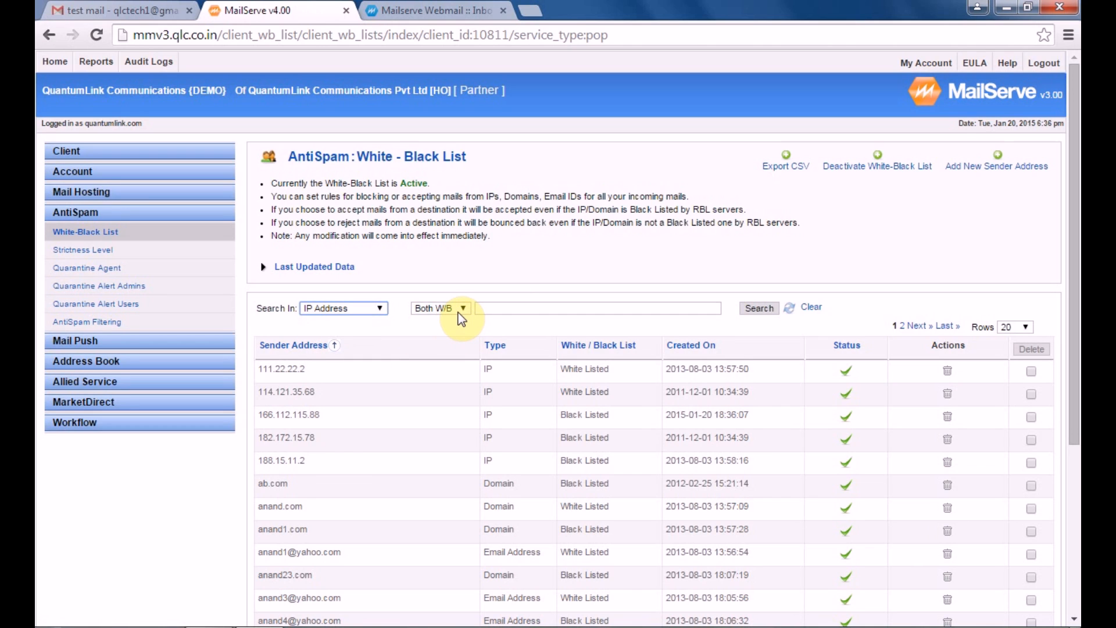
left_click(498, 312)
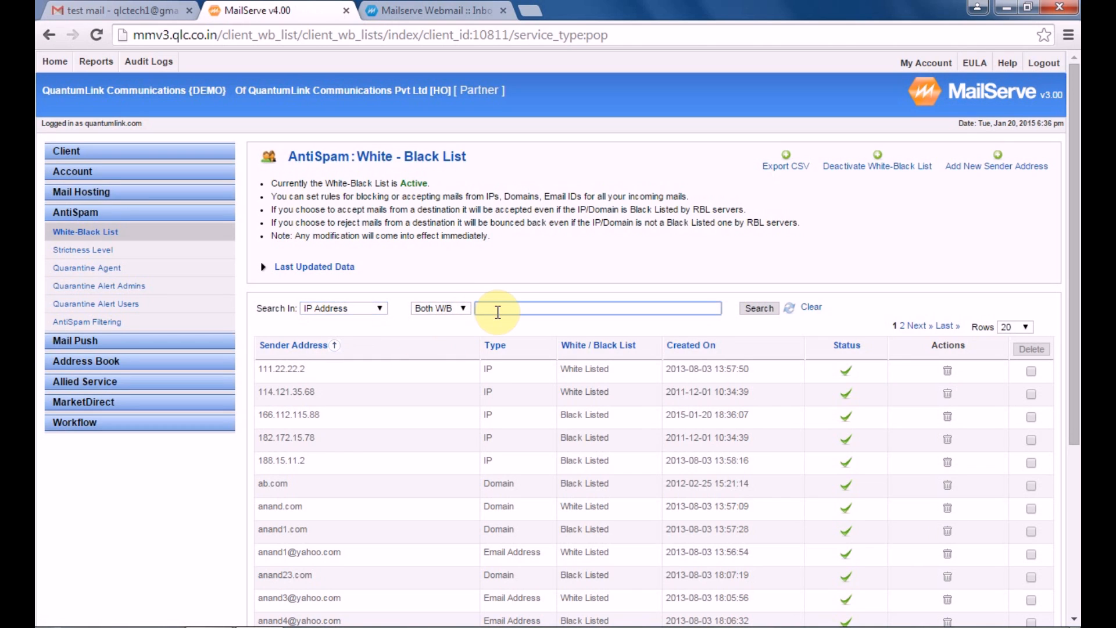
type("166")
left_click(513, 319)
left_click(761, 308)
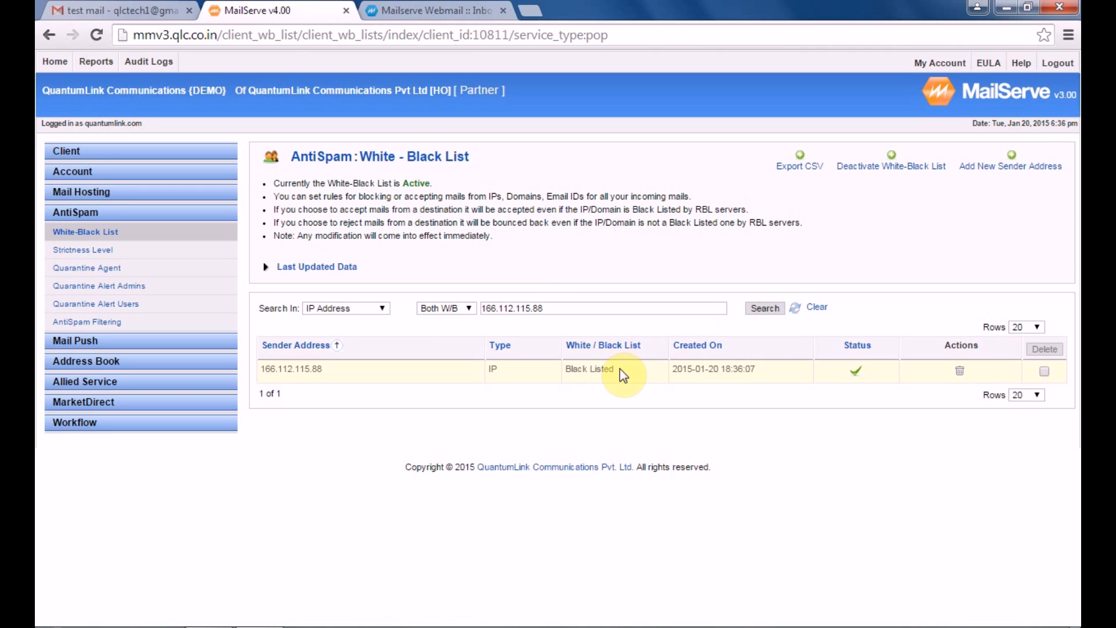
left_click(1014, 167)
Add a Subject-type entry 'Congratulation for winning' to the Black List and submit it
left_click(546, 200)
left_click(549, 240)
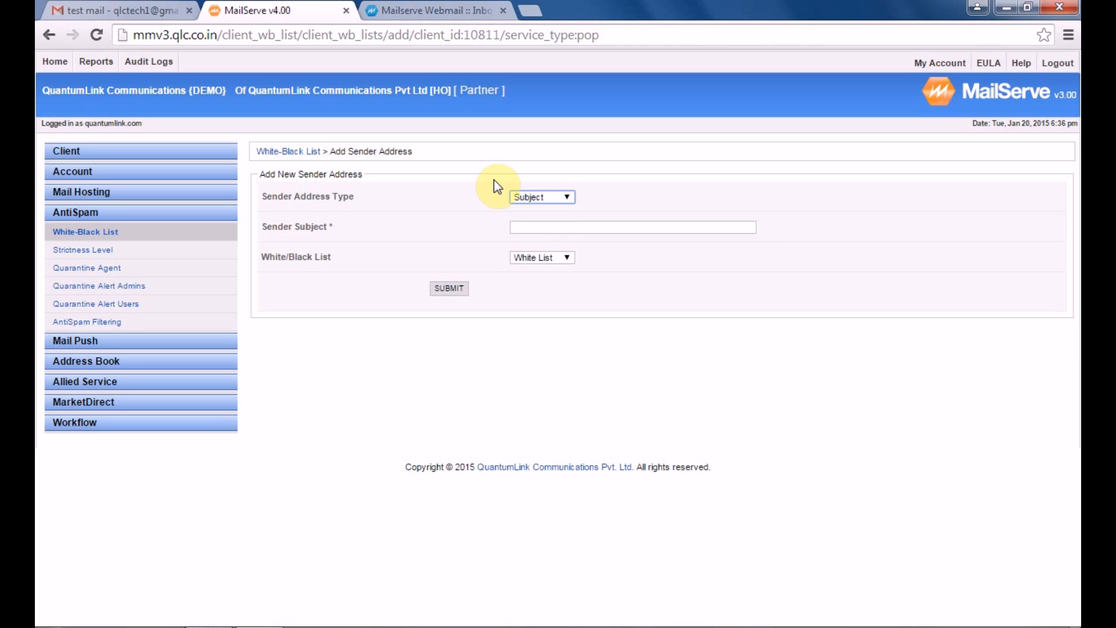
left_click(535, 226)
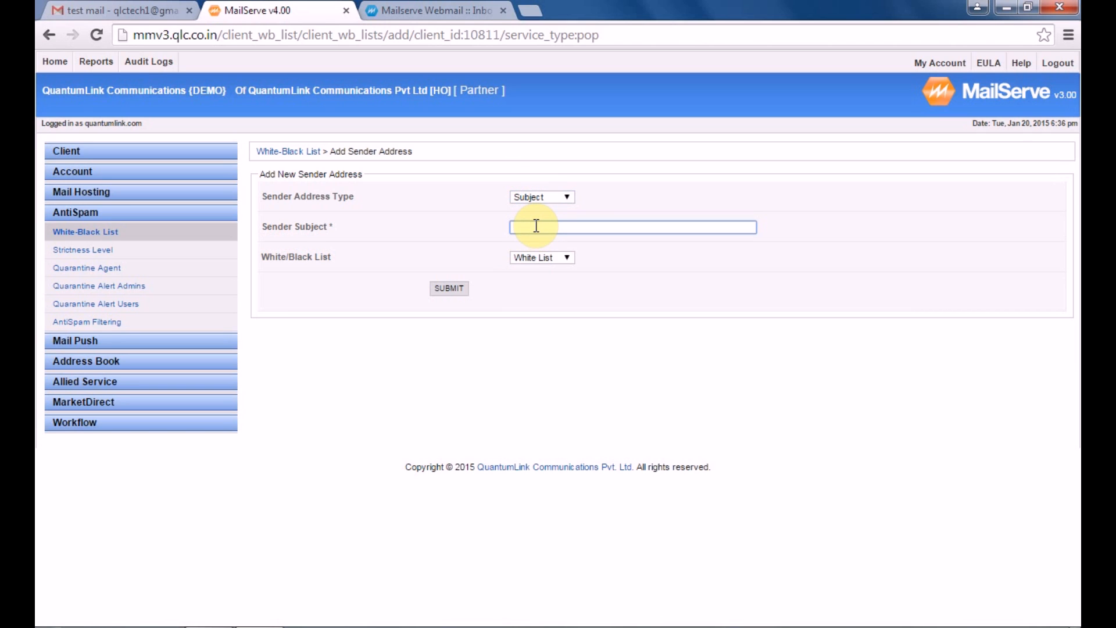
type("Congratulation for winning")
left_click(566, 257)
left_click(568, 280)
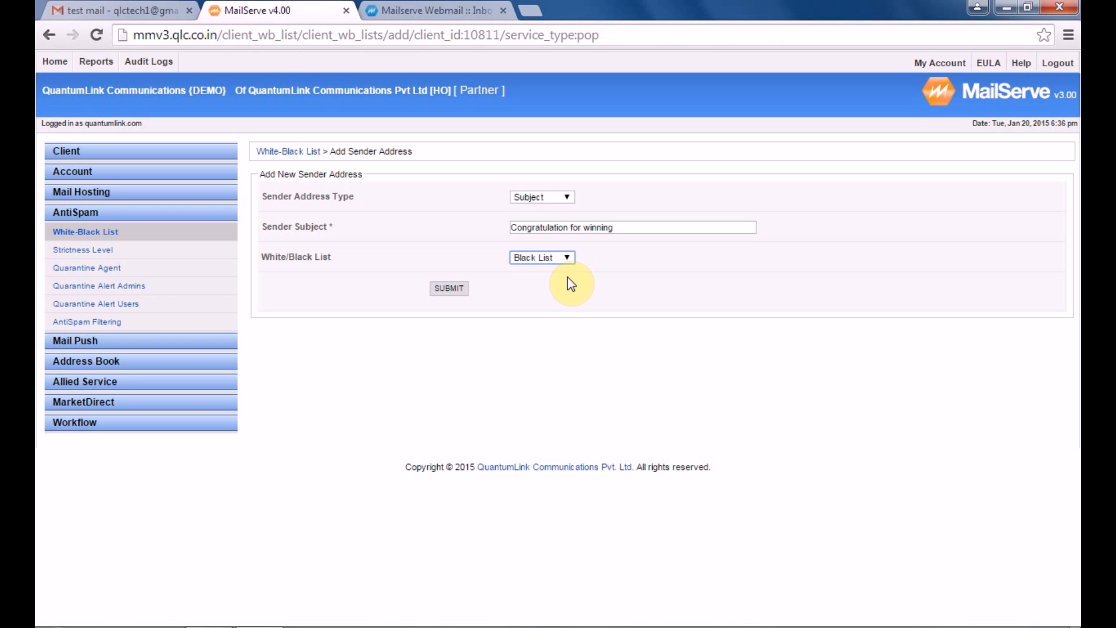
left_click(454, 286)
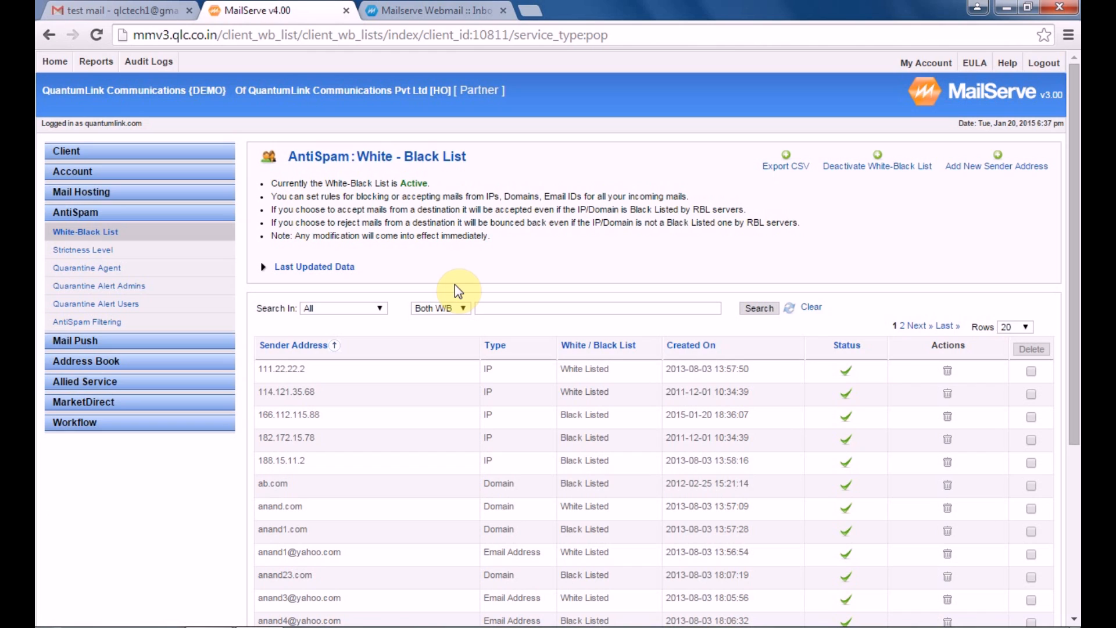
Export the list as CSV and open 10811-white-black-list_records.csv from the downloads
left_click(789, 174)
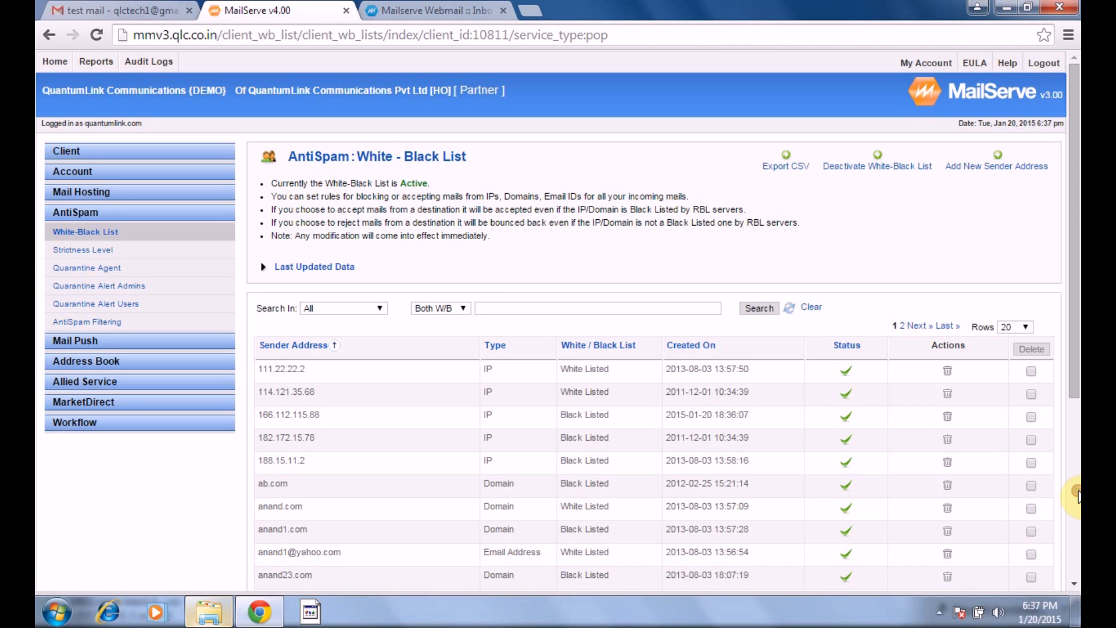
scroll(855, 234, "down", 5)
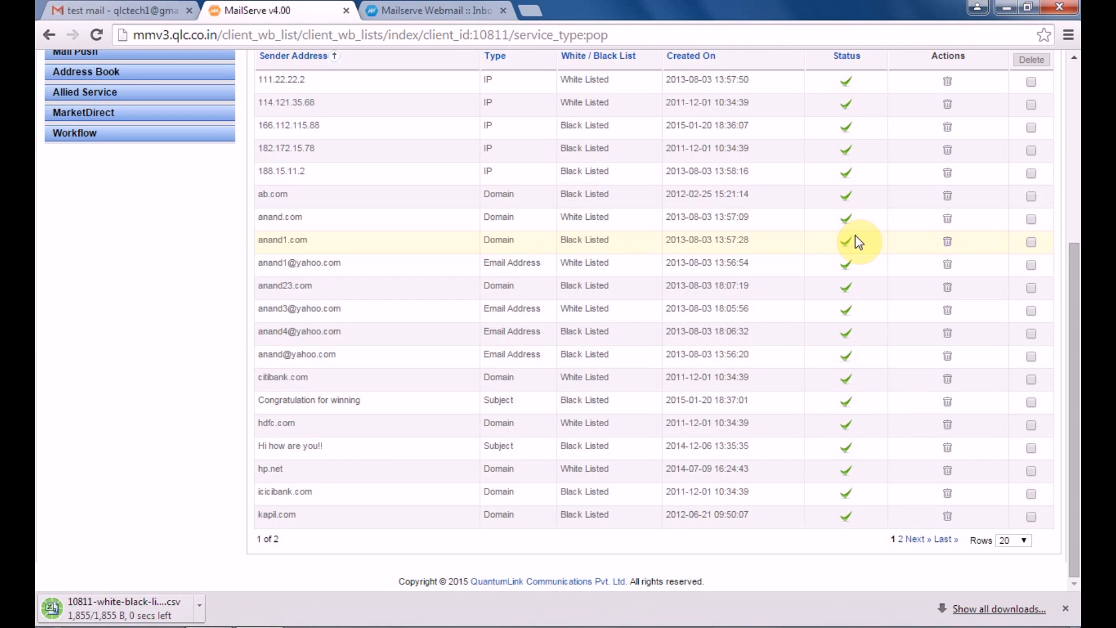
left_click(99, 611)
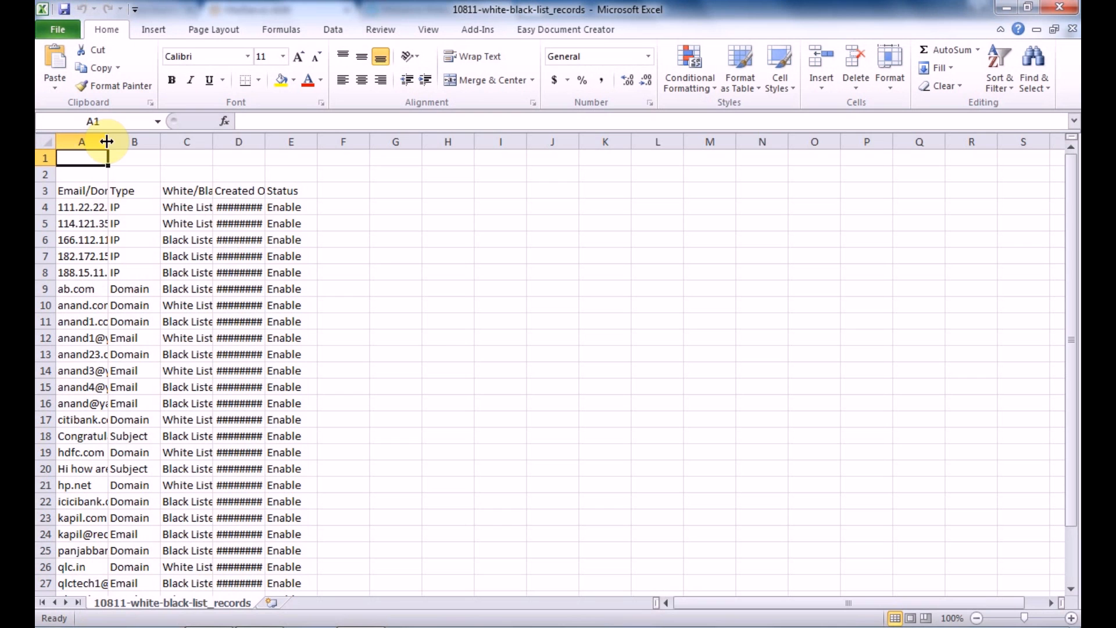
Widen column A of the exported list so the full addresses are readable
left_click_drag(107, 142, 965, 149)
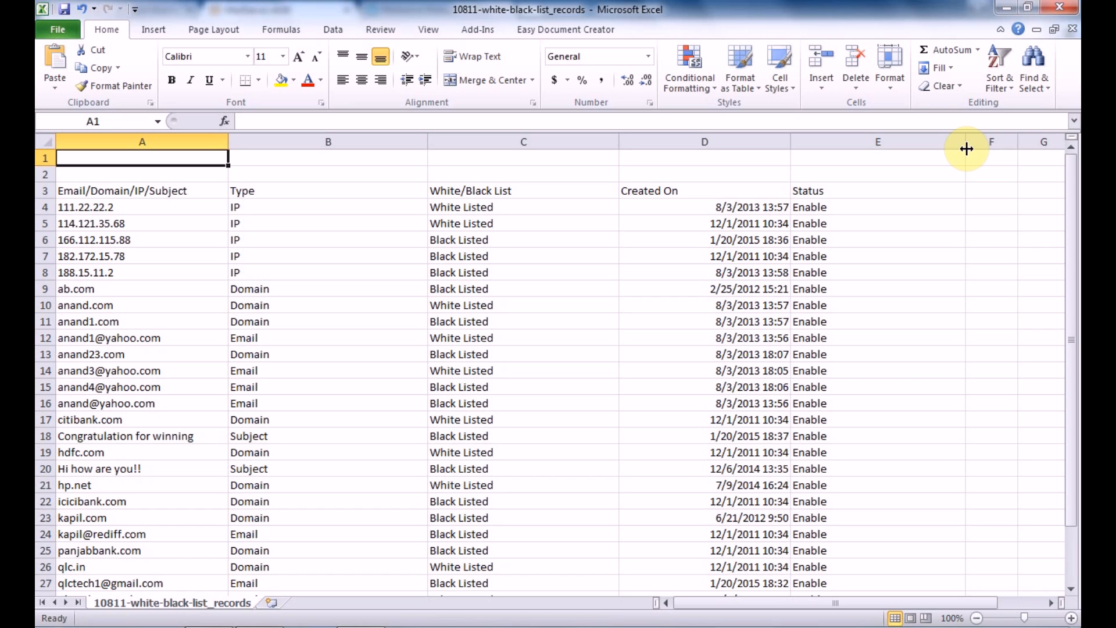
left_click(1007, 7)
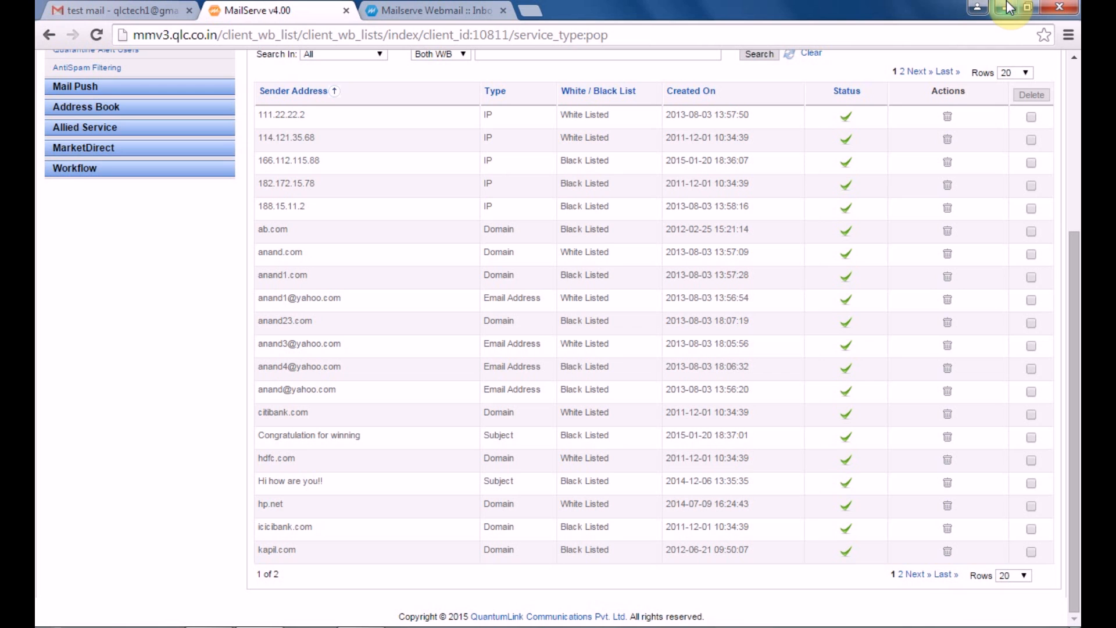
left_click(1075, 75)
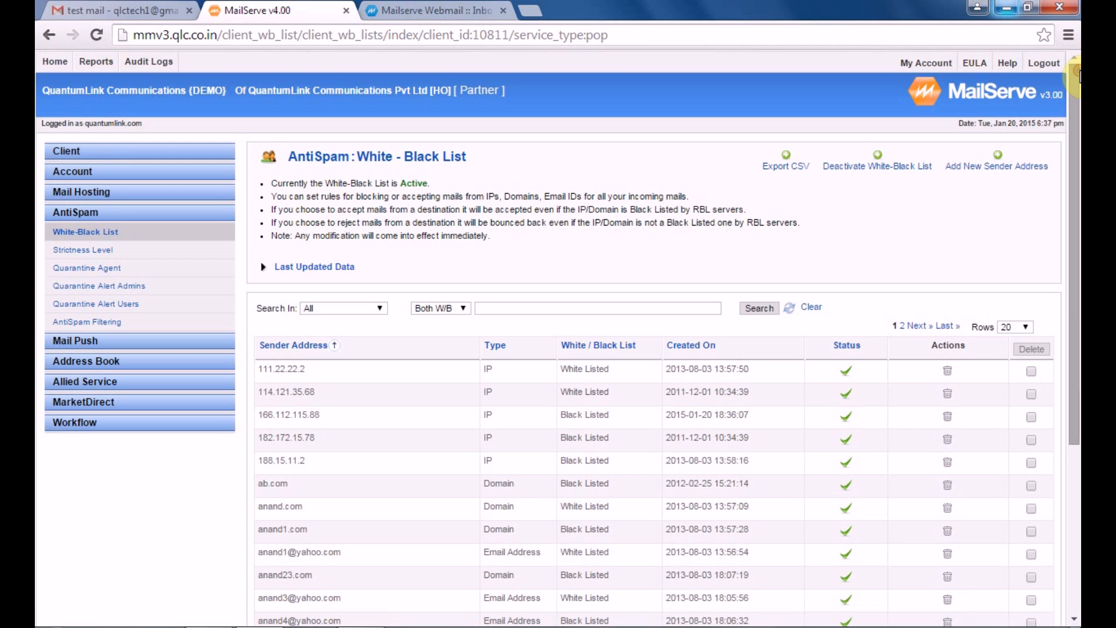